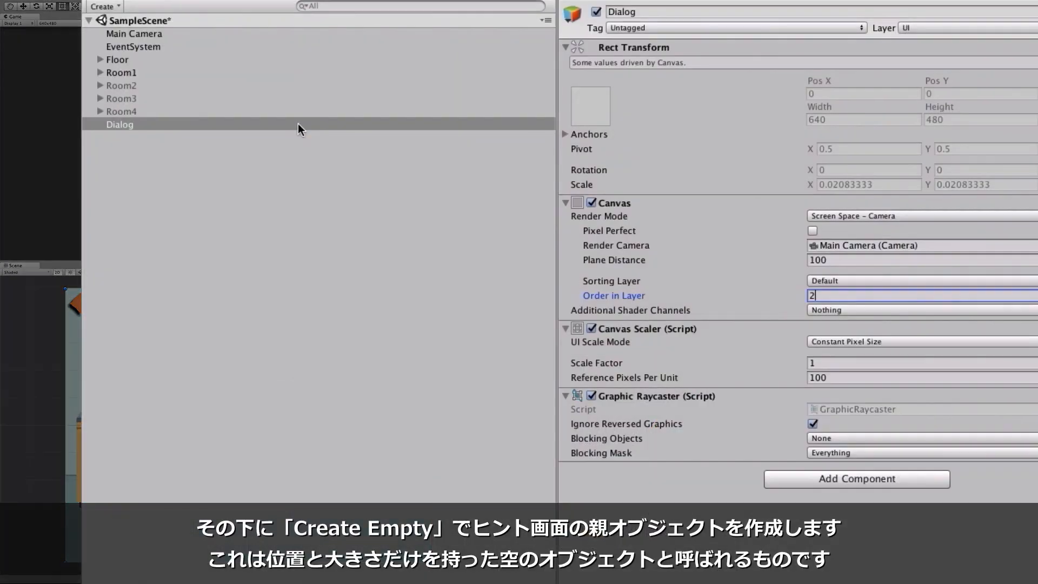
- Create an empty child object named Hint under the Dialog canvas
click(606, 82)
right_click(607, 82)
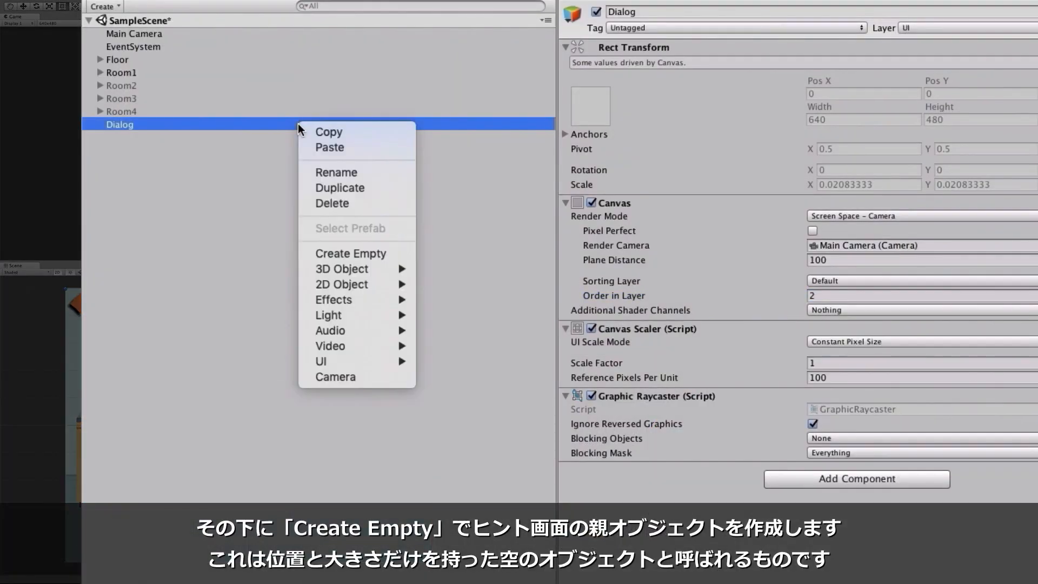
click(306, 253)
text(Hint)
key(Return)
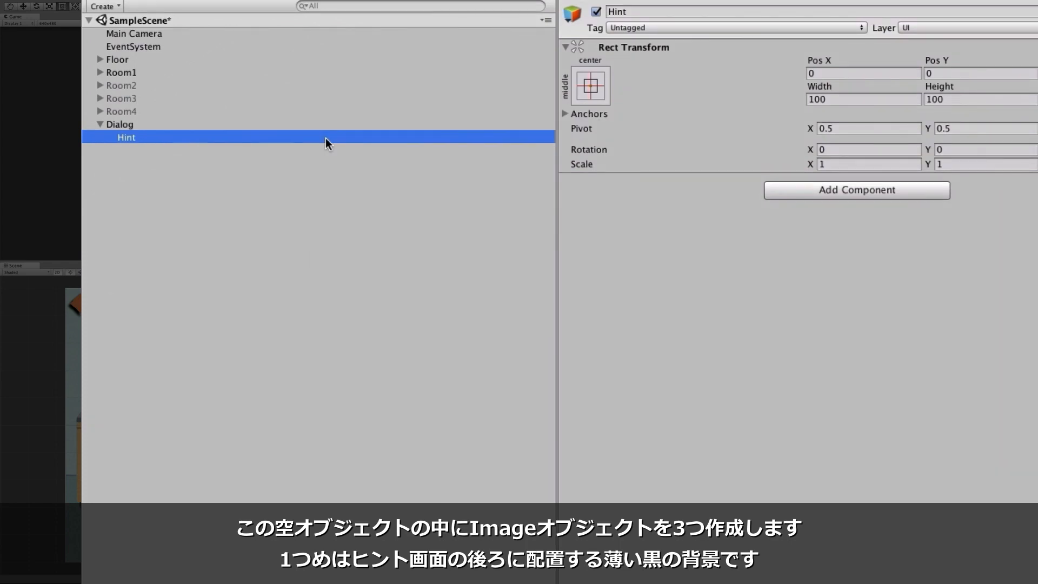
- Add a UI Image under Hint and name it Overlay
right_click(326, 139)
mouse_move(403, 377)
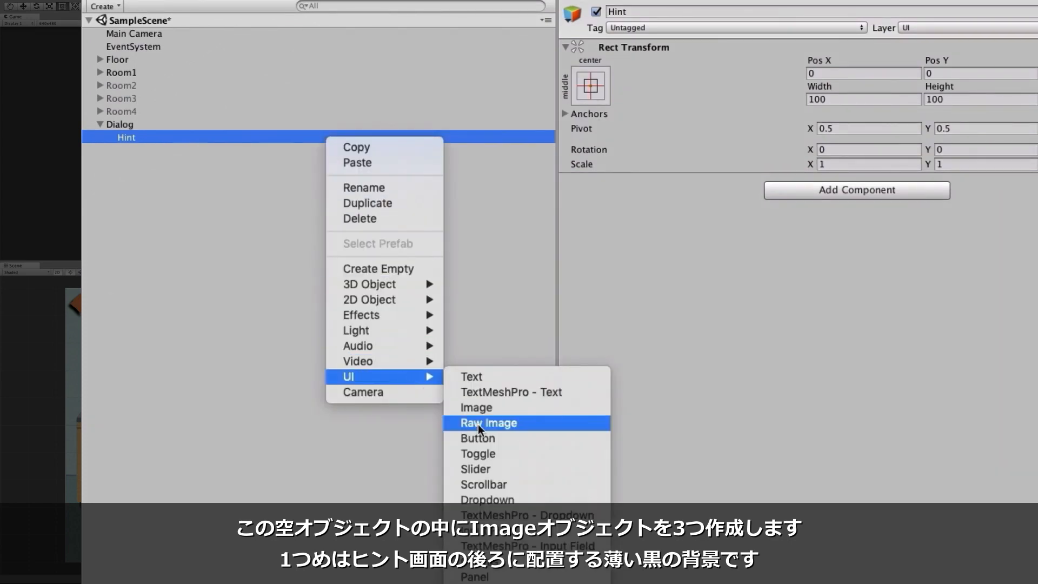
click(502, 407)
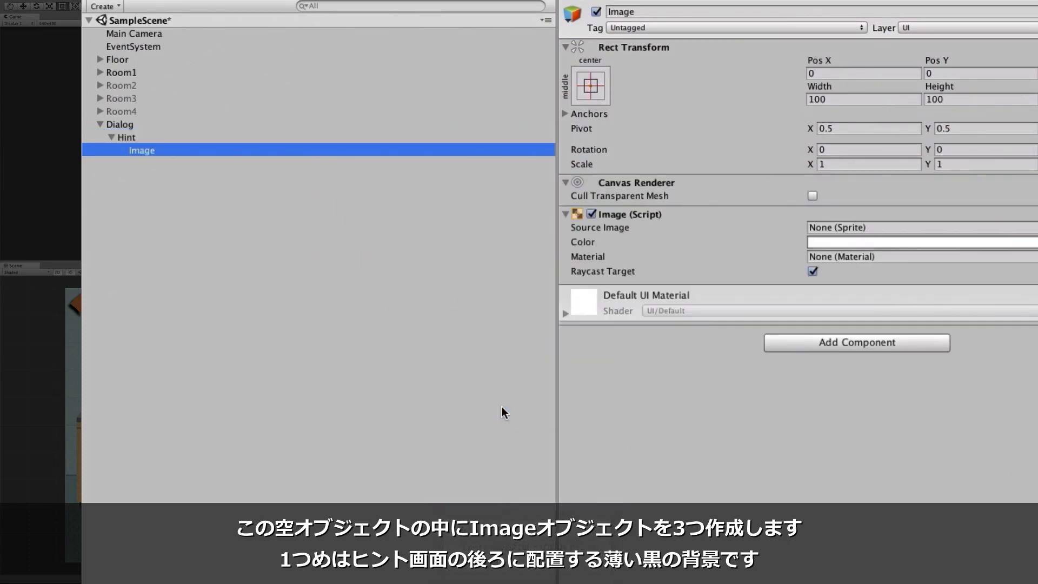
text(Overlay)
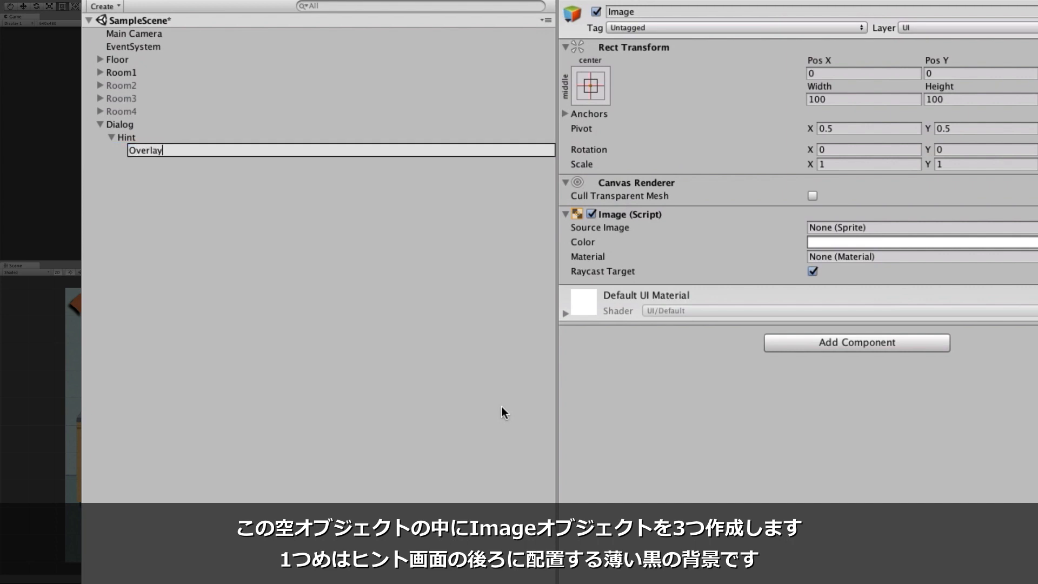
key(Return)
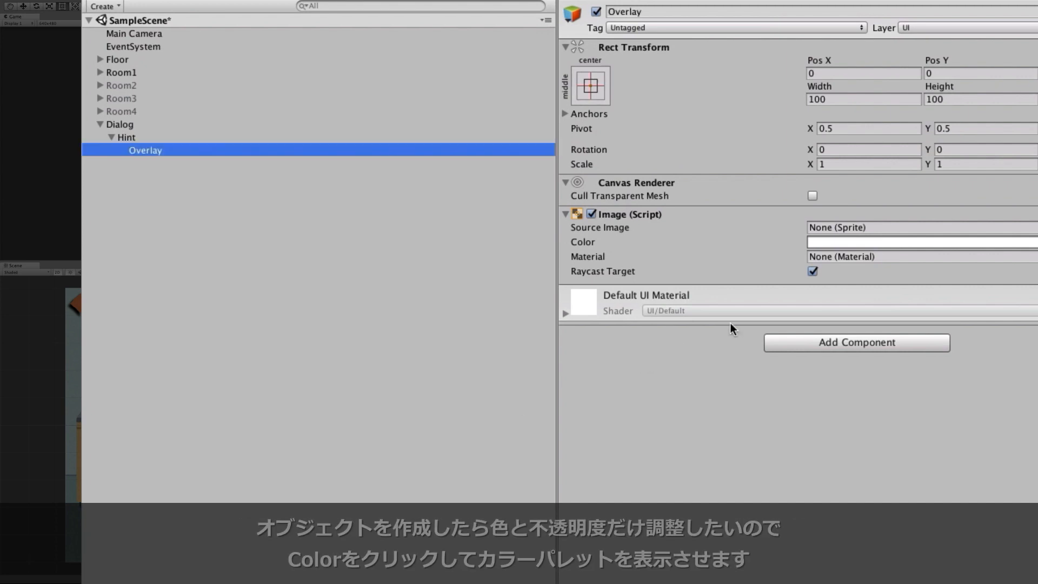
- Set the Overlay image's color to black (000000) with an alpha of 150
click(937, 242)
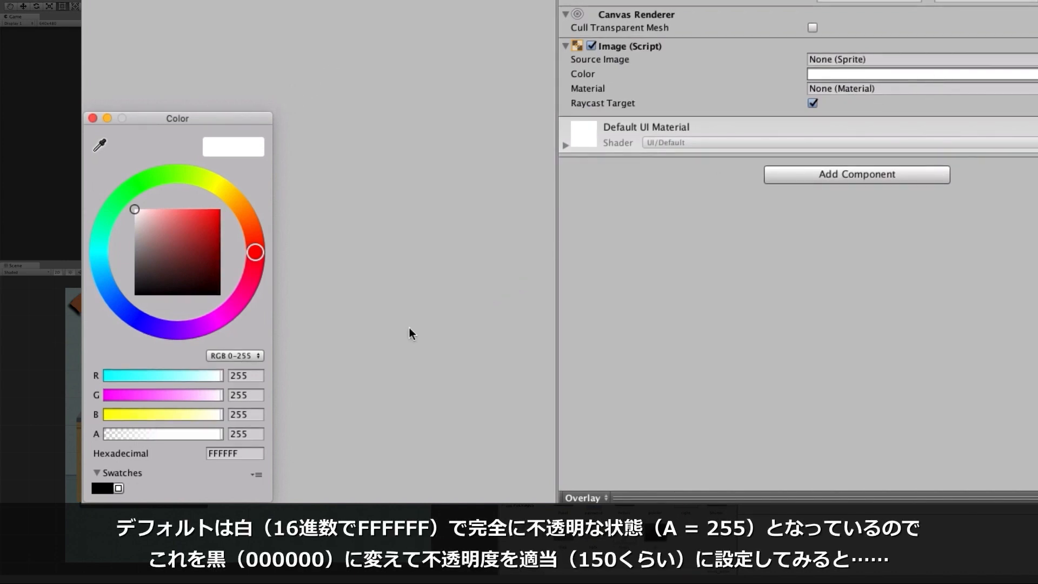
click(245, 453)
text(000000)
drag(250, 433, 229, 433)
text(150)
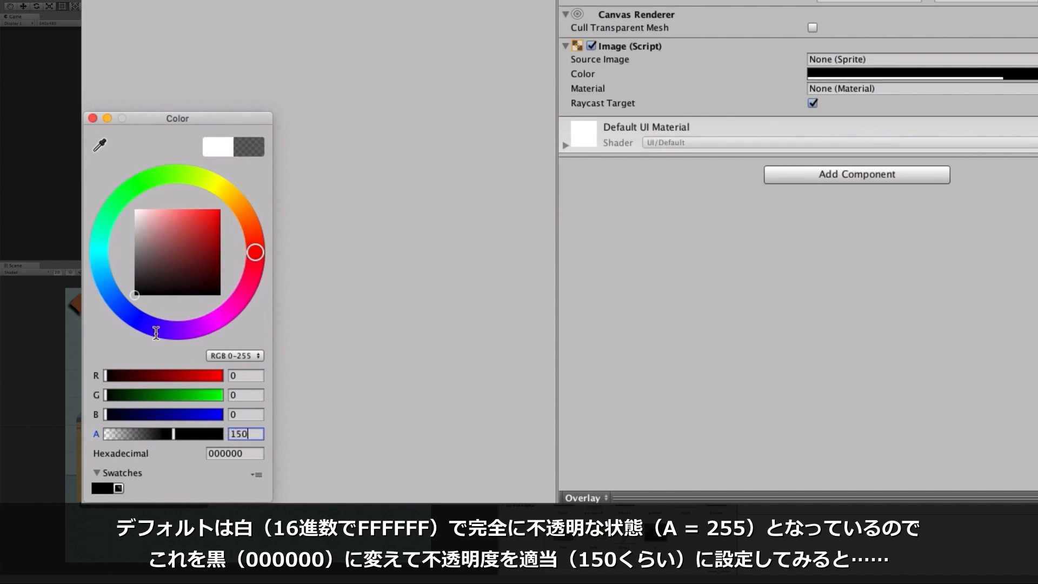
click(92, 118)
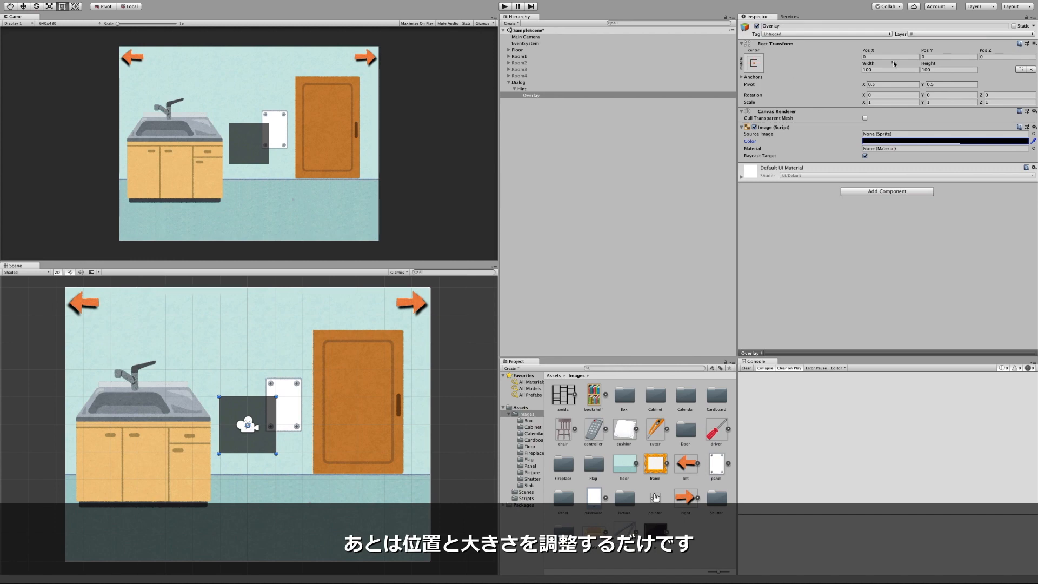
- Set the Overlay's Pos Y to 30, its width to 640 and its height to 420
click(924, 57)
text(30)
key(Tab)
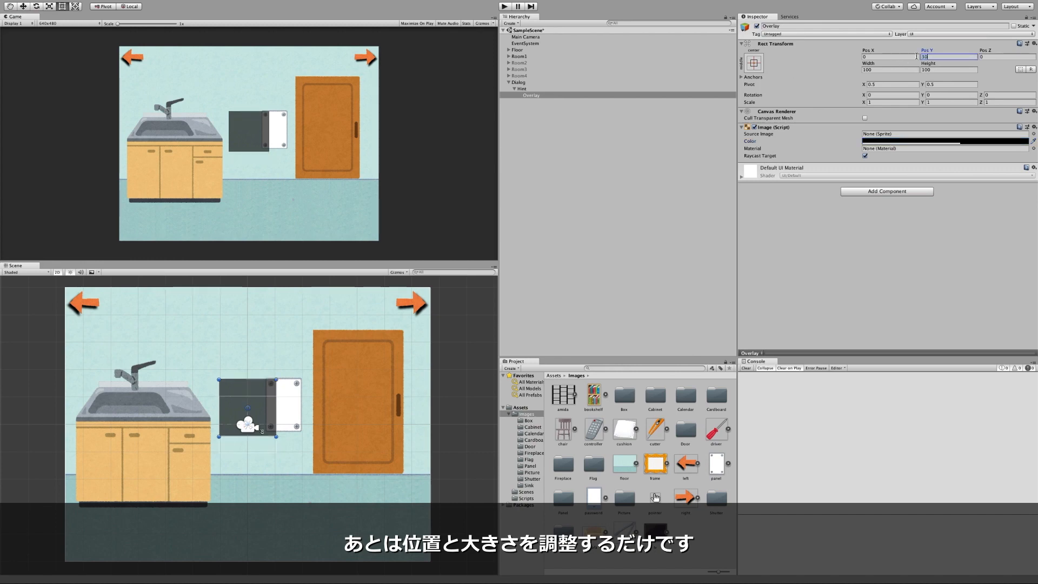
key(Tab)
text(640)
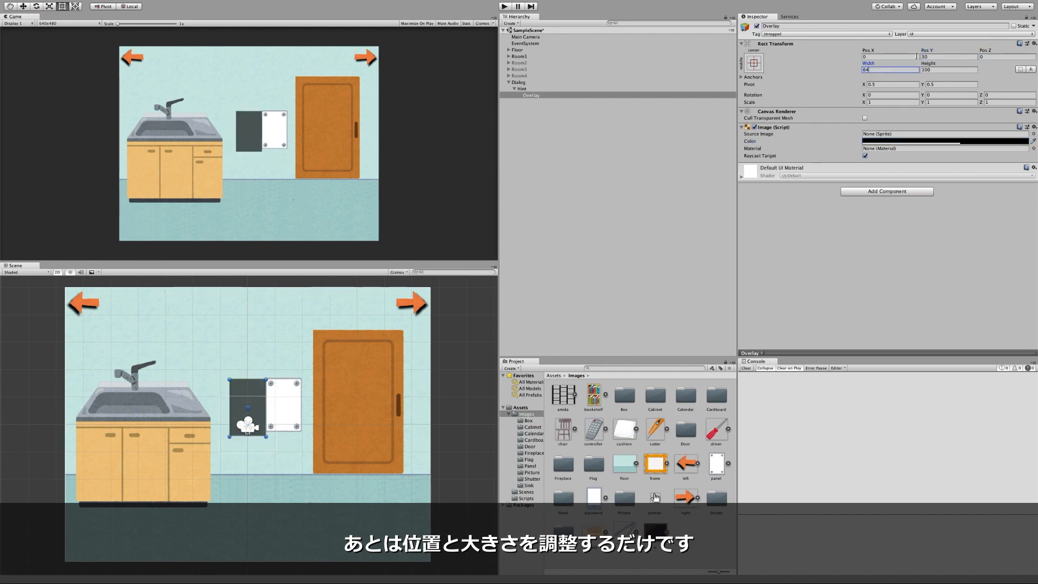
key(Tab)
text(420)
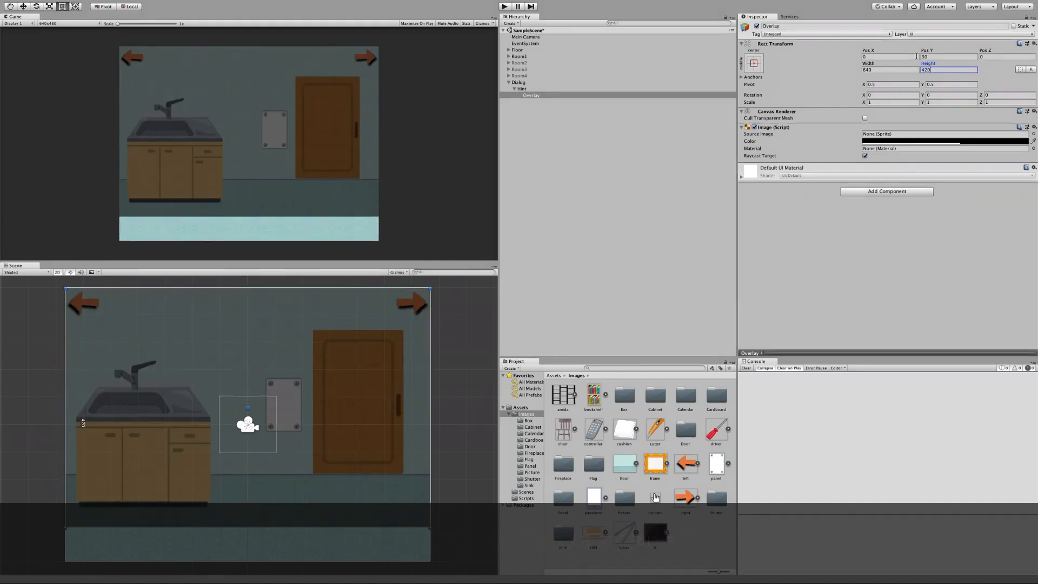
- Add a UI Image named Background under Hint and set its color's alpha to 240
right_click(551, 87)
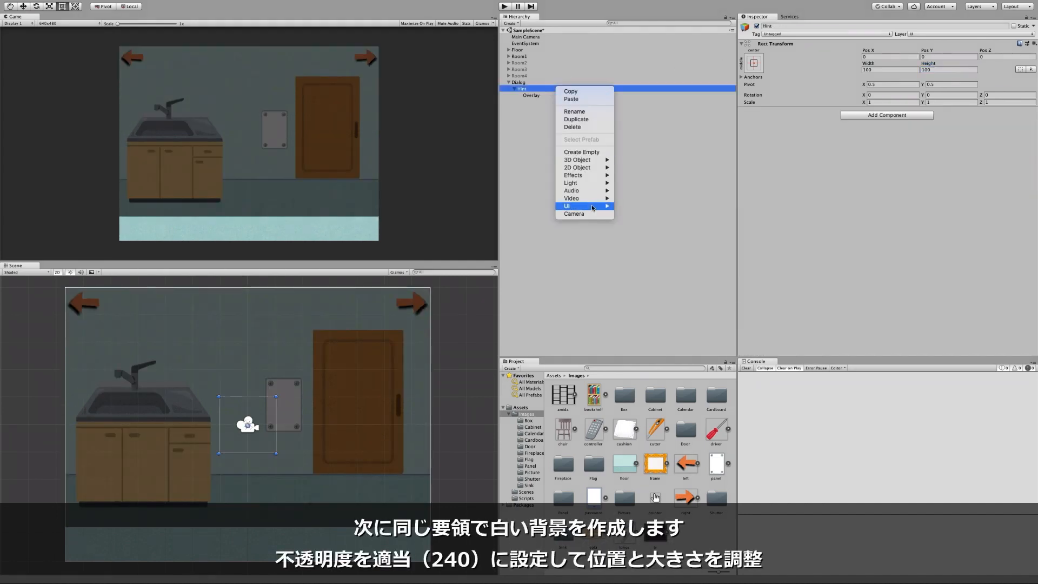
click(644, 220)
text(Background)
key(Return)
click(945, 141)
click(580, 321)
text(240)
click(504, 163)
- Set Hint's Background image to Pos Y 30, width 620 and height 400
click(931, 57)
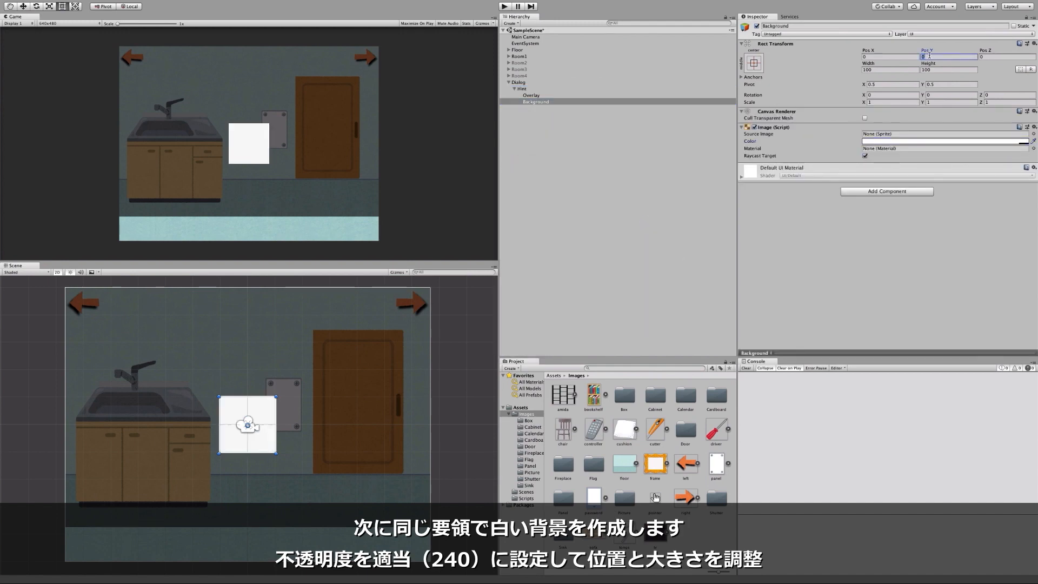
text(30)
key(Tab)
key(Tab)
text(620)
key(Tab)
text(400)
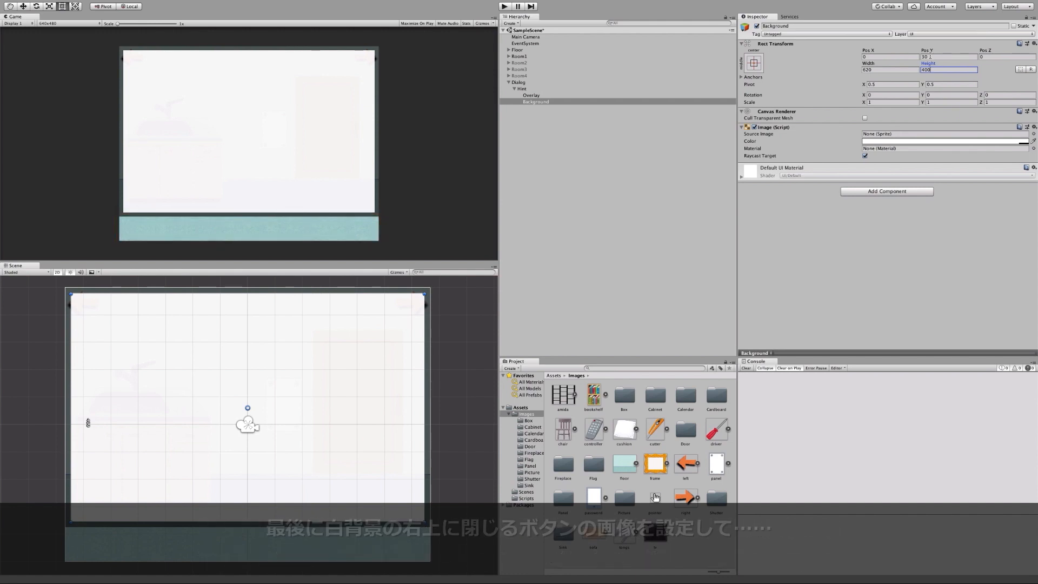
- Add another UI Image under Hint and name it Close
right_click(610, 88)
mouse_move(637, 201)
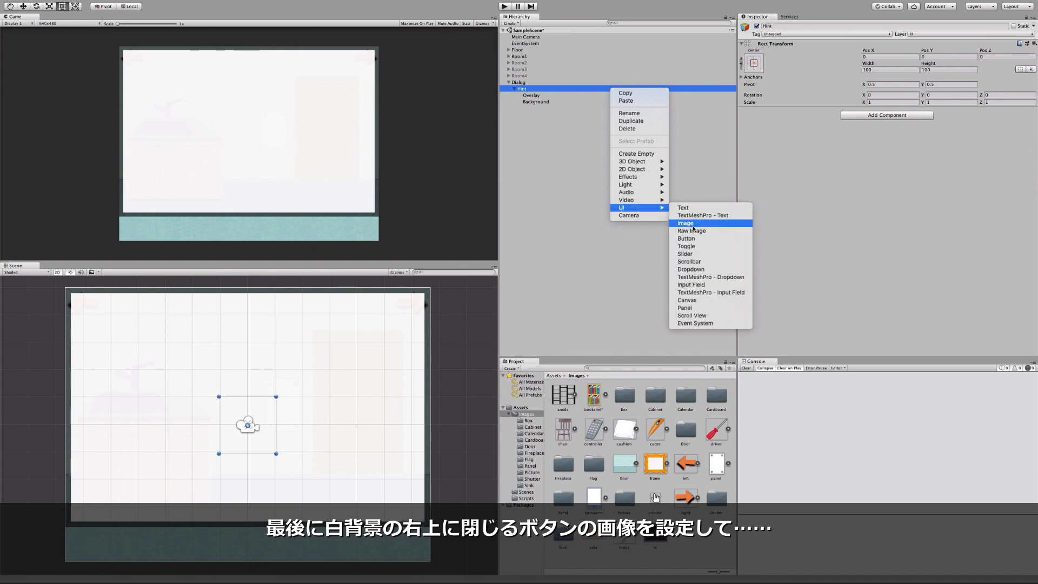
click(694, 228)
text(Close)
key(Return)
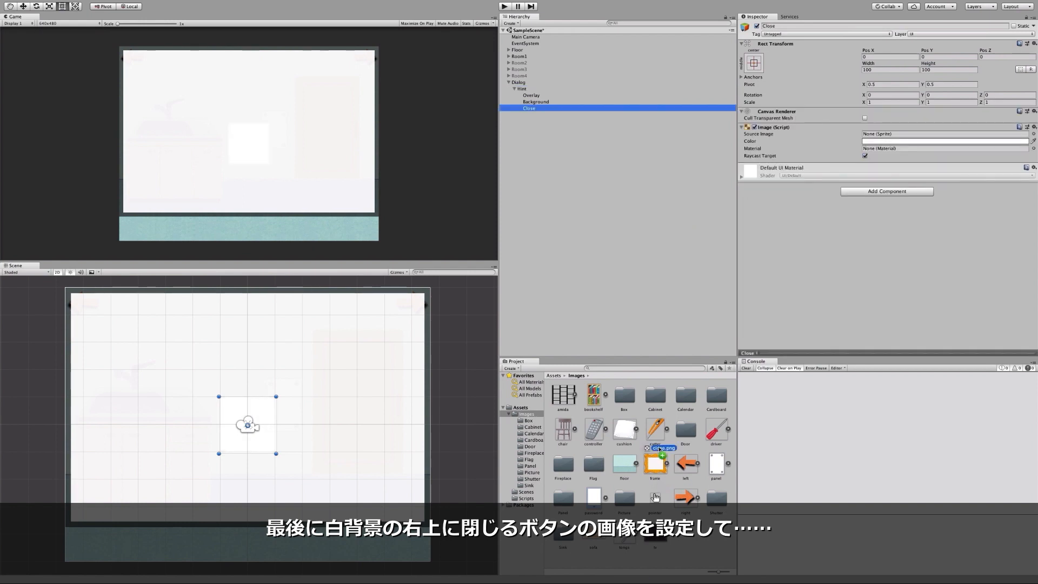
- Assign the close picture as Close's source image and set Pos X 280, Pos Y 200, width 40 and height 40
drag(594, 429, 905, 137)
click(885, 56)
text(280)
key(Tab)
text(200)
key(Tab)
text(40)
key(Tab)
text(40)
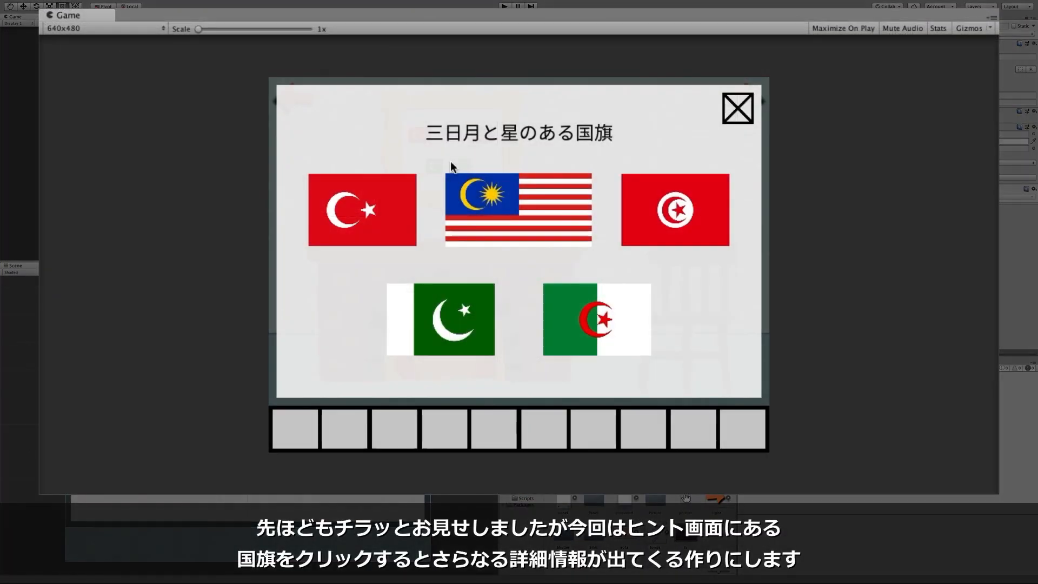
- Open the detail view of the Turkish flag on the running game's hint screen
click(389, 214)
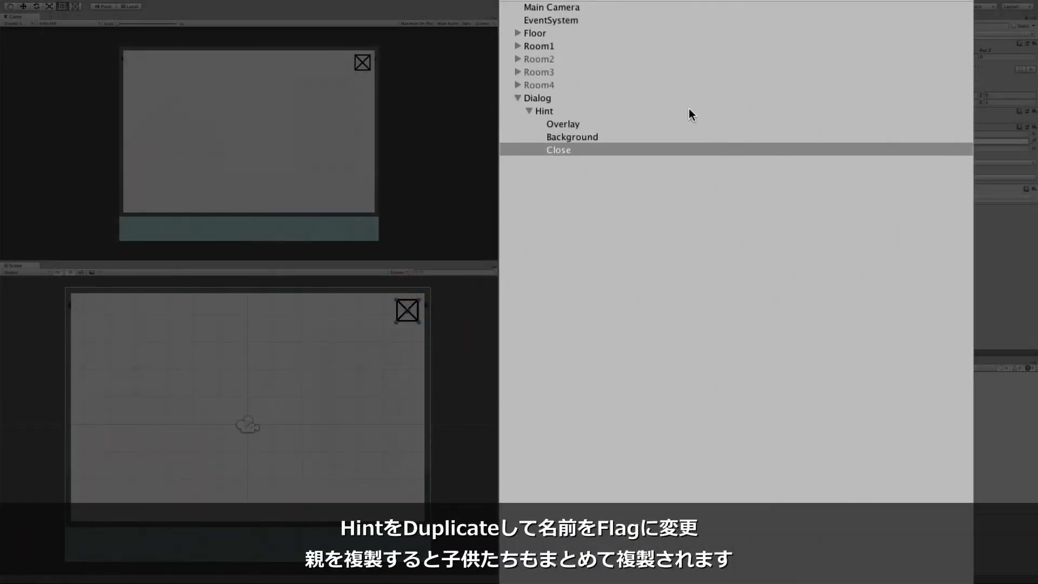
- Duplicate the Hint object with its children and rename the copy Flag
click(689, 110)
right_click(689, 109)
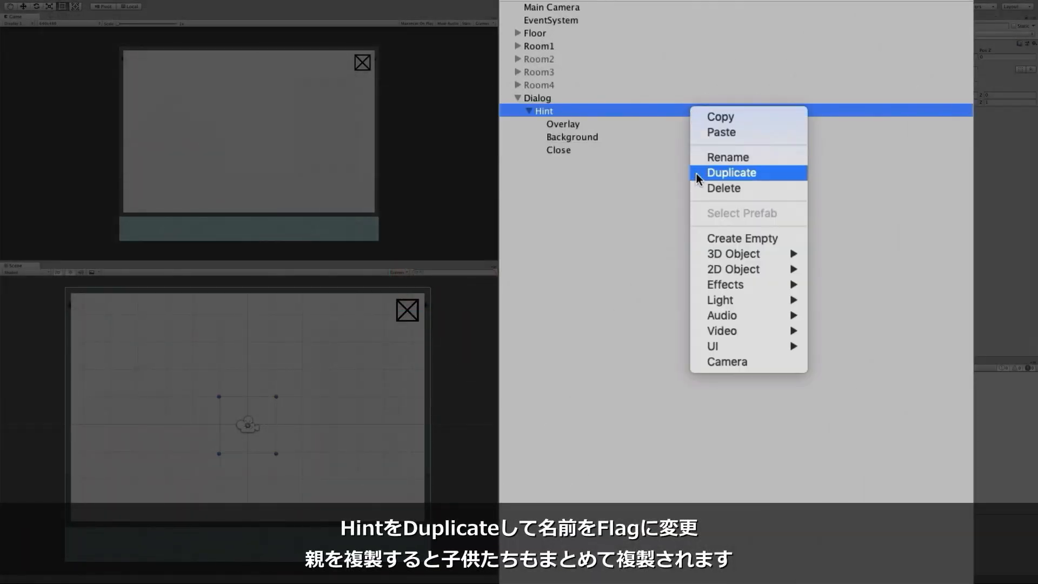
click(731, 173)
key(Return)
text(Flag)
key(Return)
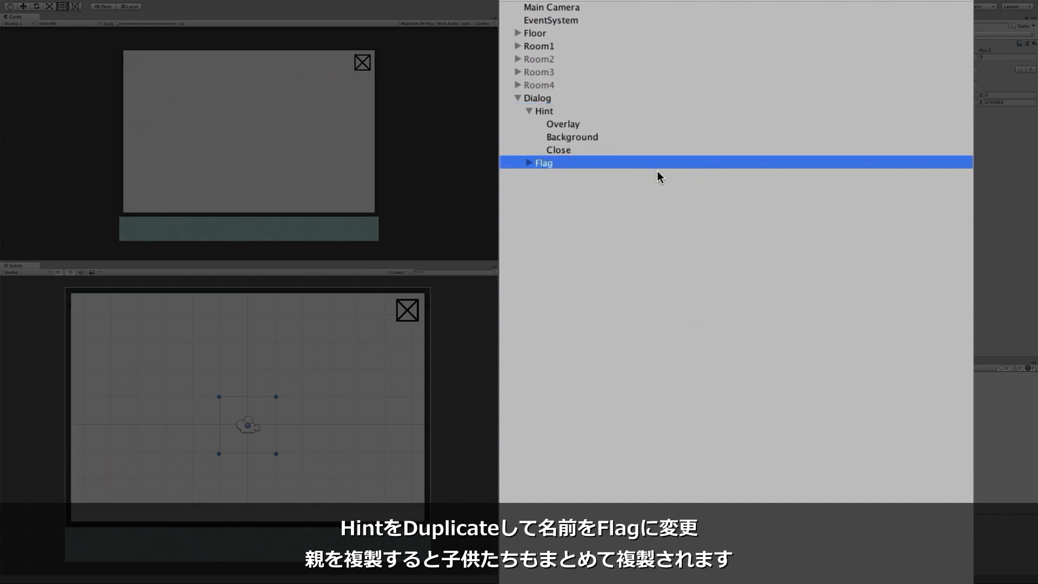
- Create an empty object named Turkiye under Flag's Background
click(530, 163)
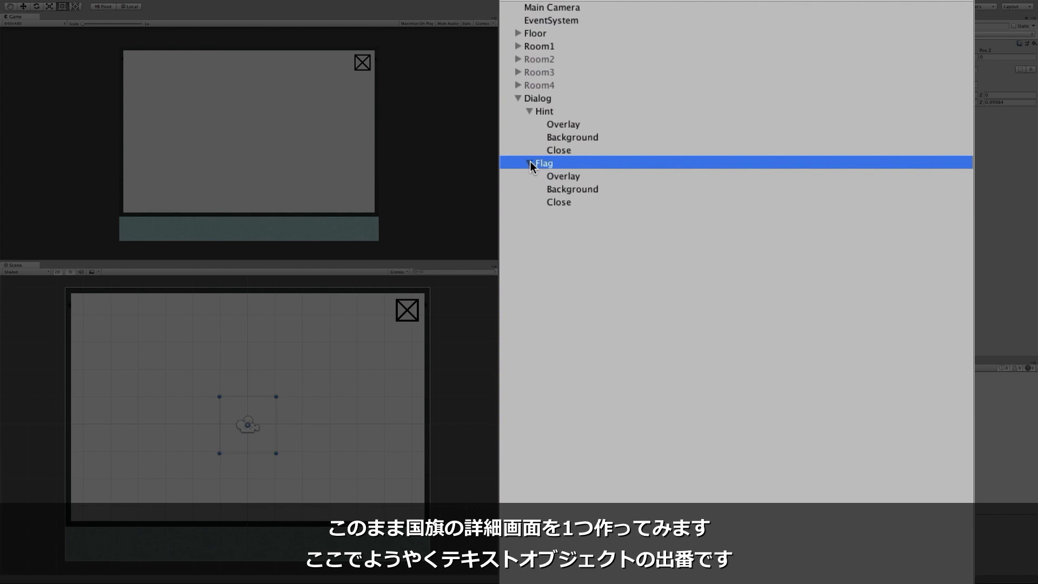
click(592, 187)
right_click(594, 189)
click(629, 313)
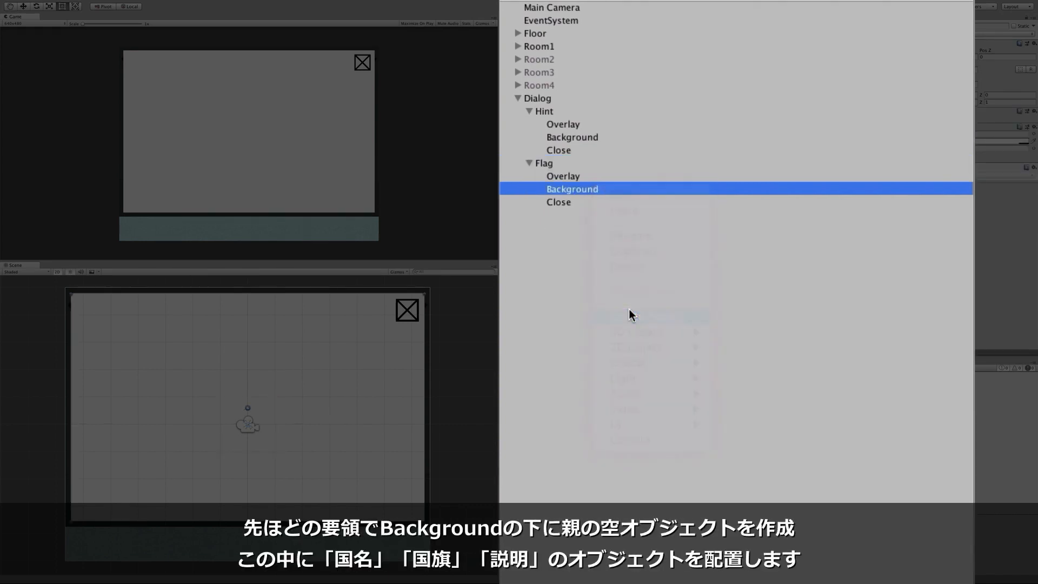
key(Return)
text(Turkiye)
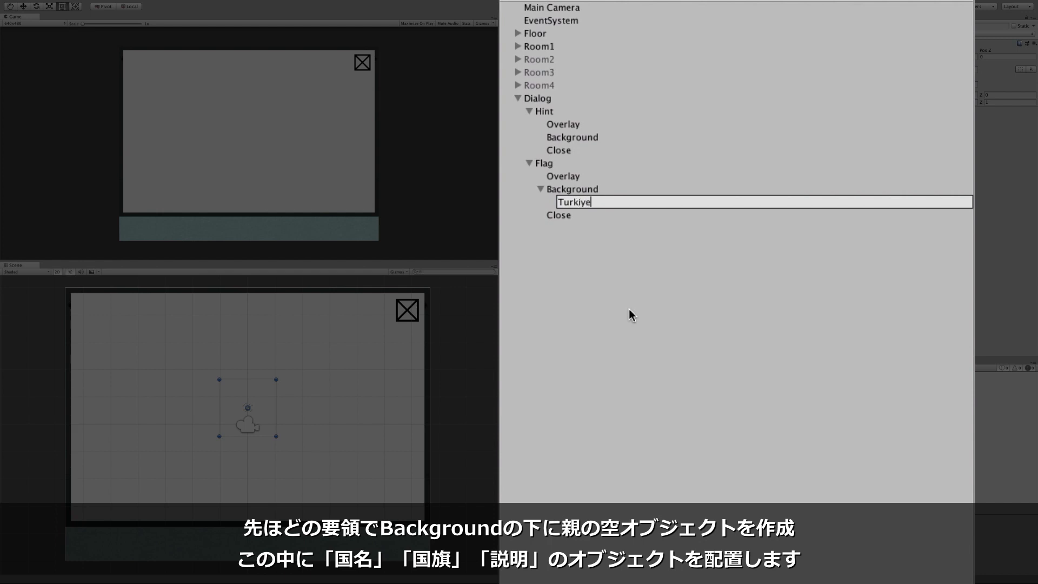
key(Return)
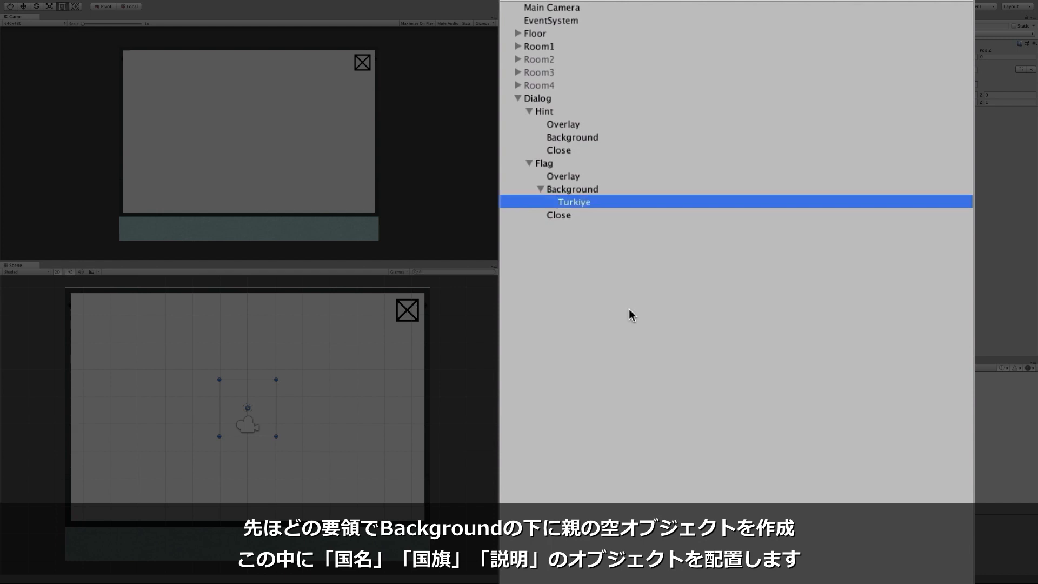
- Add a UI Text object under Turkiye and name it Name
right_click(618, 201)
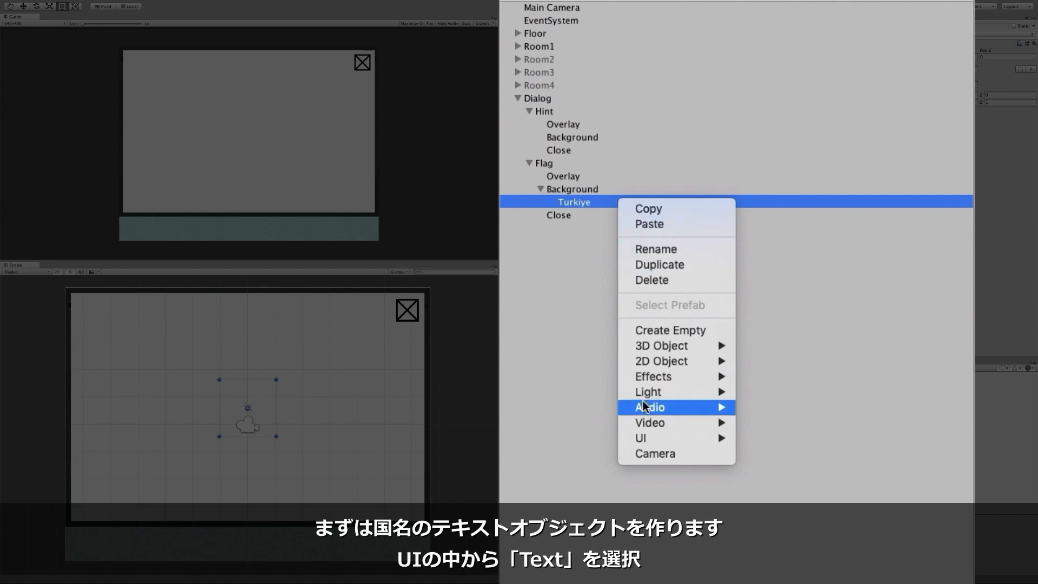
mouse_move(647, 437)
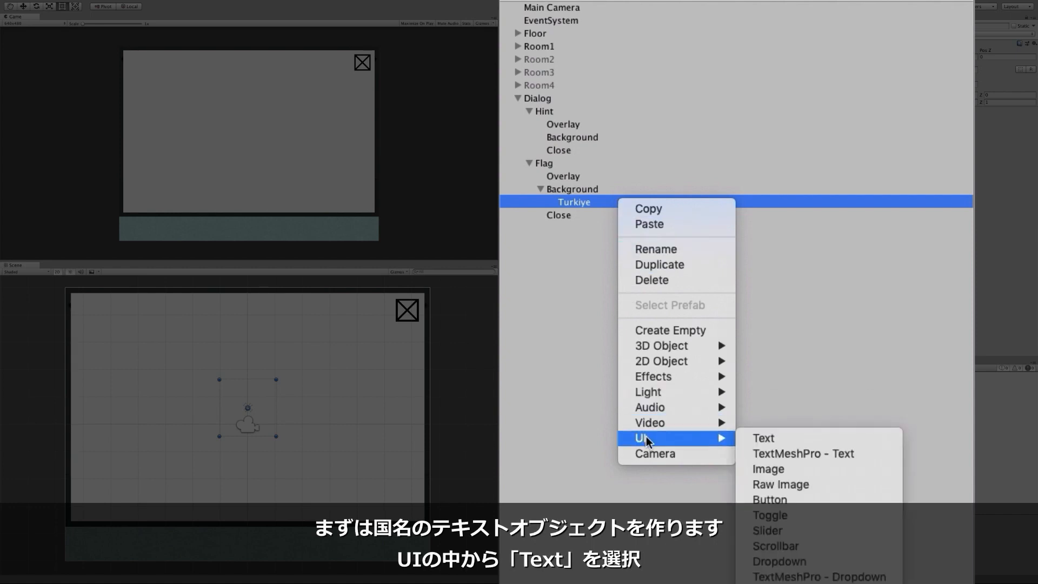
click(800, 439)
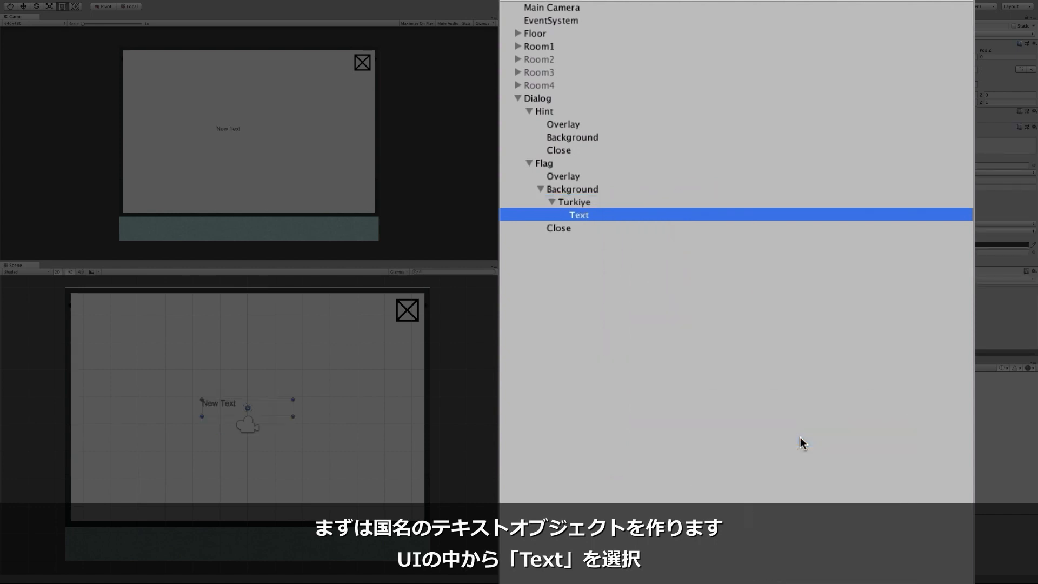
text(Name)
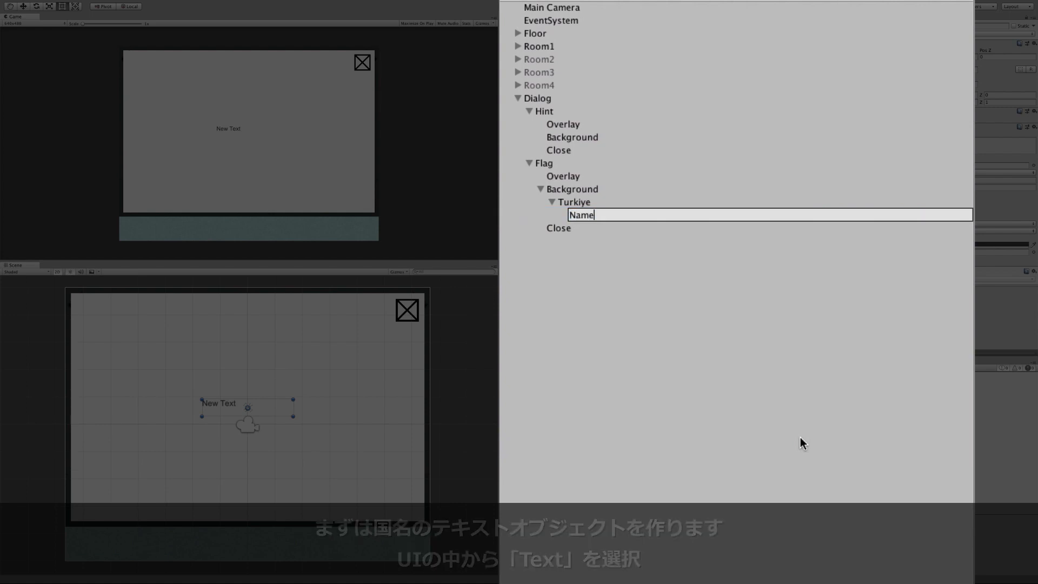
key(Return)
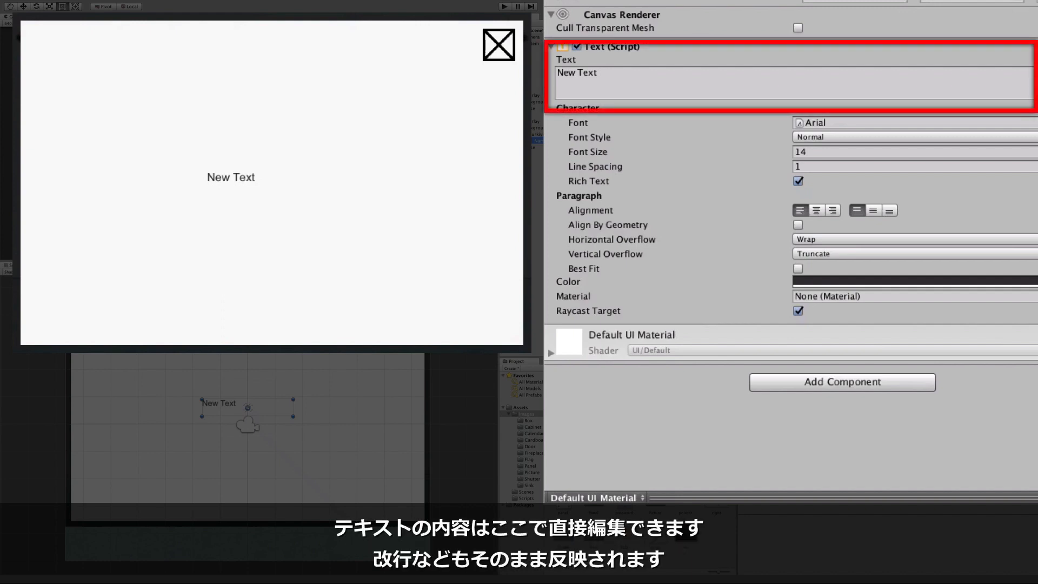
- Replace the Name object's text with トルコ（土耳古）
click(610, 72)
text(とるこ)
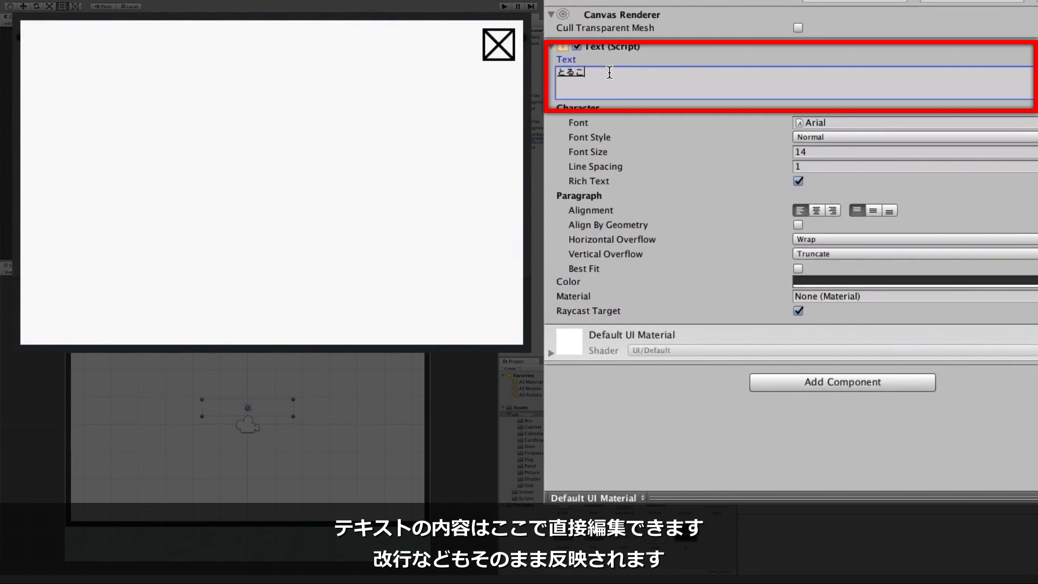
key(space)
key(Return)
text(（）)
key(Return)
key(Left)
text(とるこ)
key(space)
key(Return)
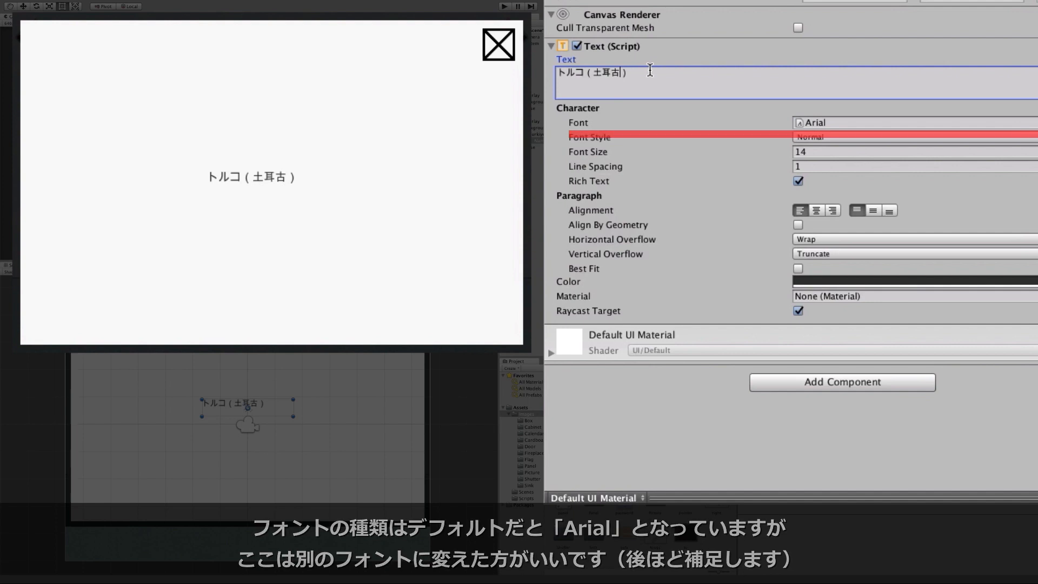
- Set the Name text's font size to 24 and center its alignment horizontally and vertically
click(826, 151)
text(24)
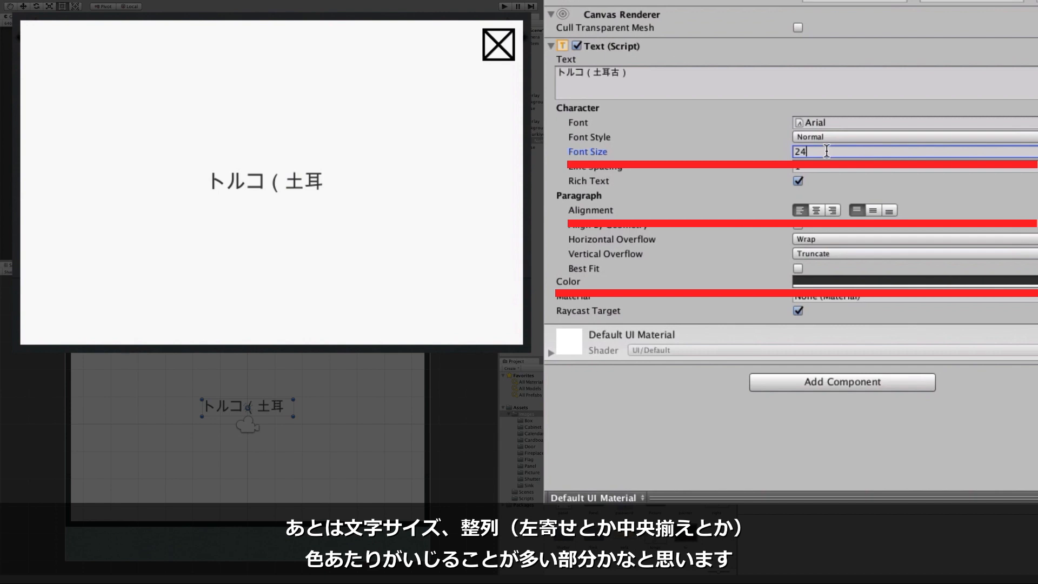
click(816, 210)
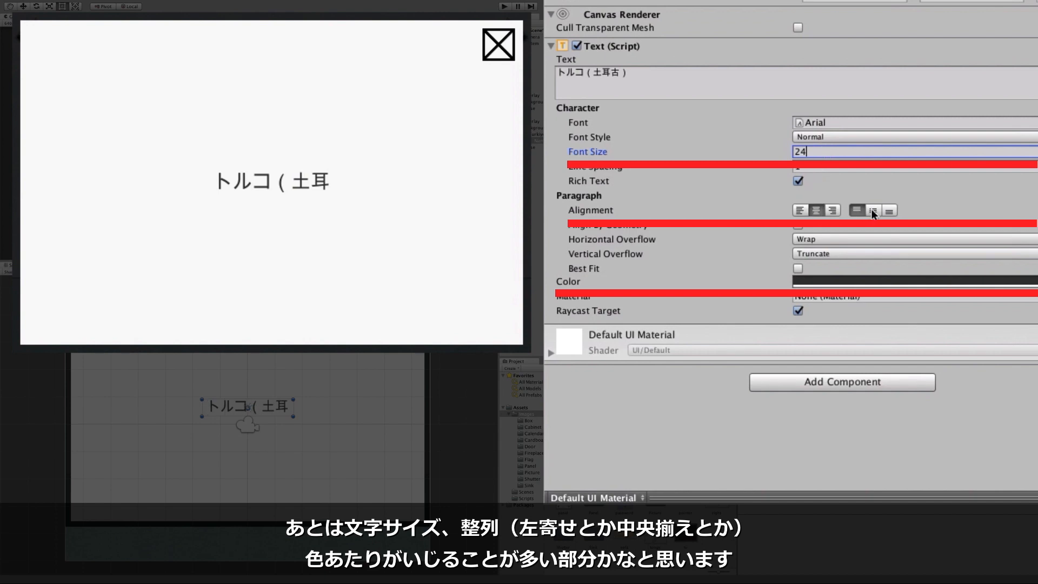
- Set the Name text's color to black (hex 000000)
click(901, 278)
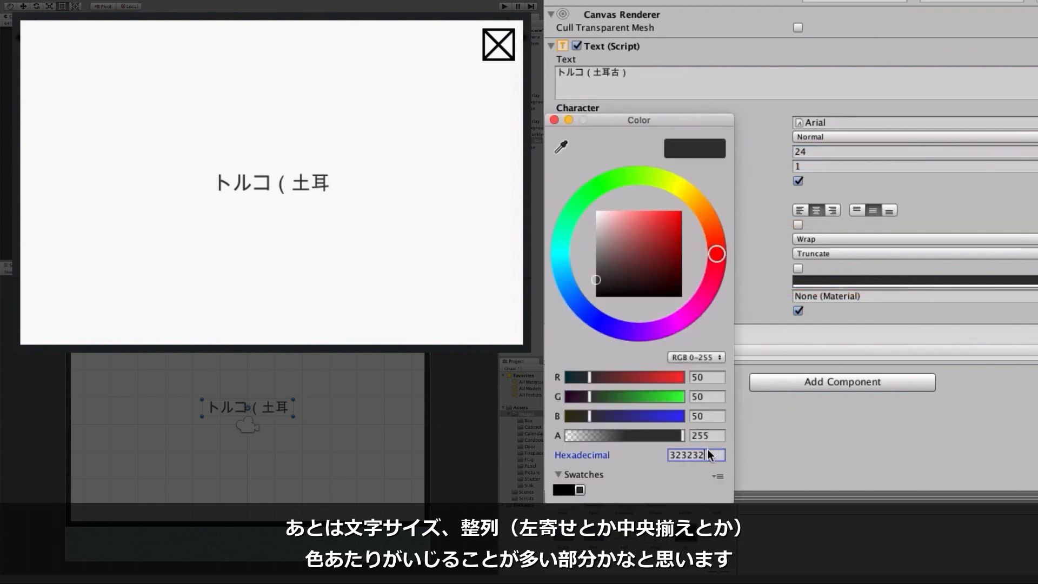
text(000000)
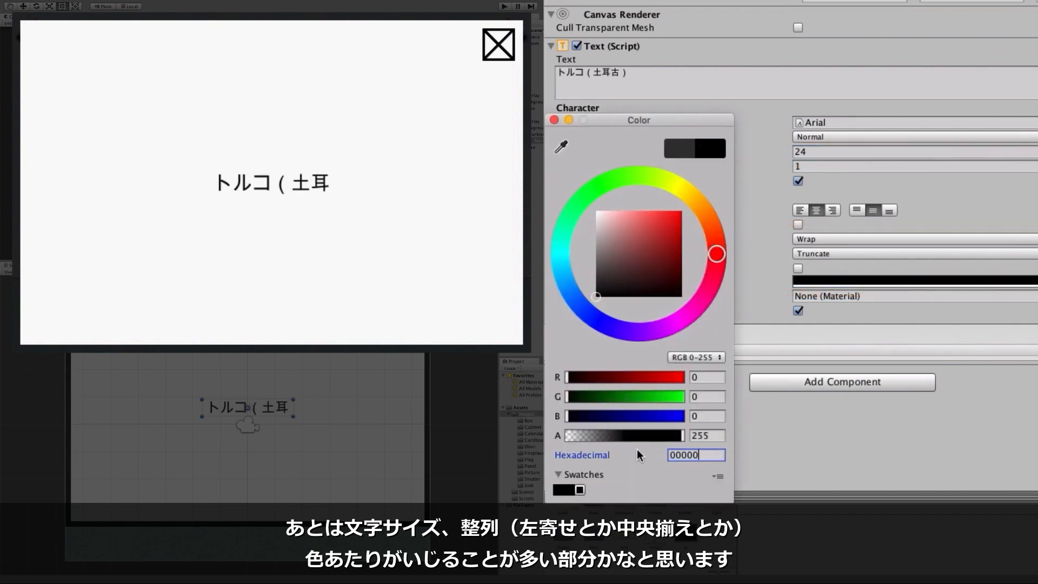
click(554, 120)
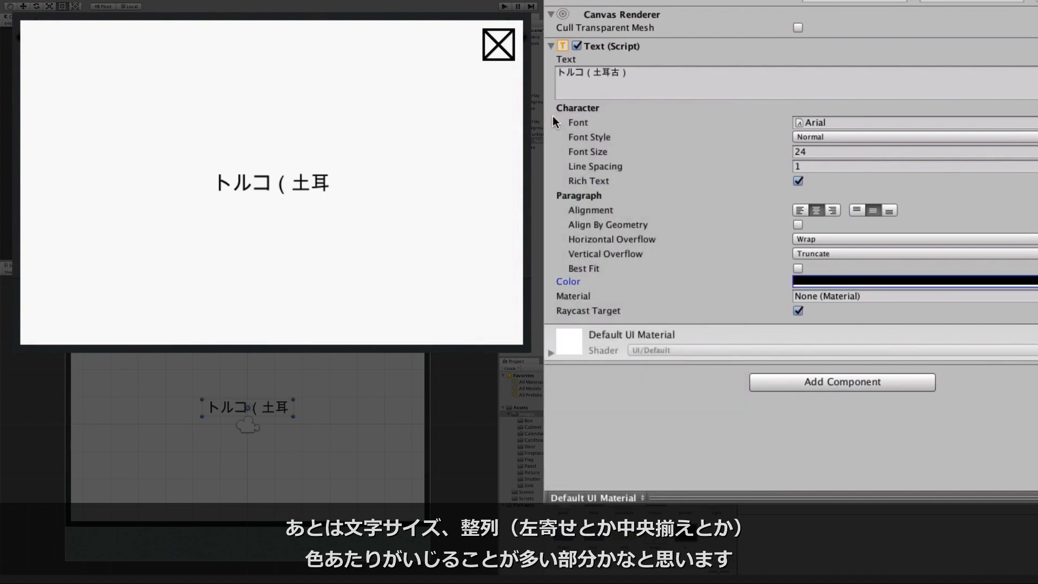
- Set the Name text's width to 300, height to 40 and Y position to 160
scroll(553, 124, up, 5)
scroll(553, 241, up, 1)
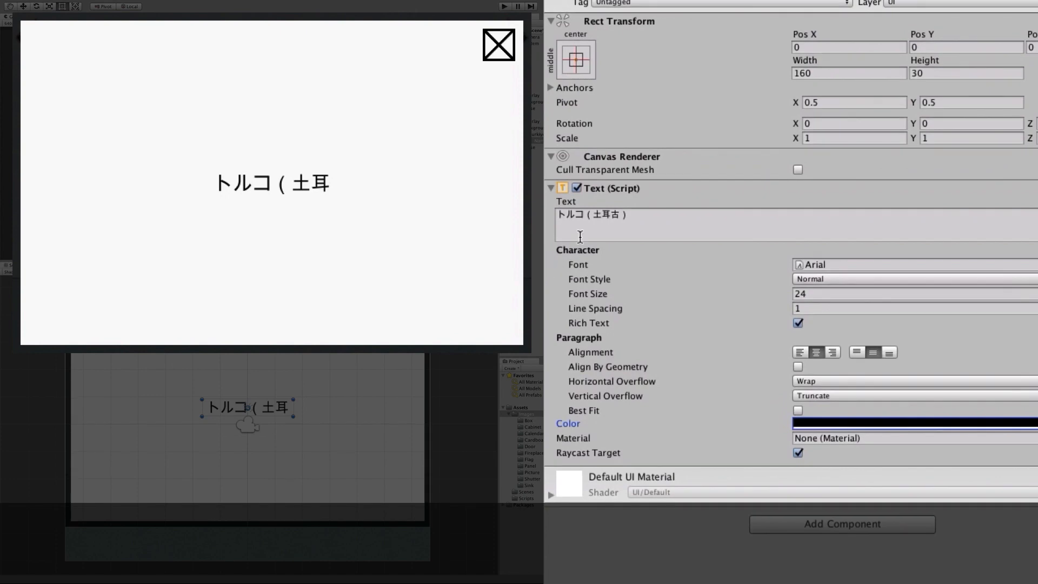
text(300)
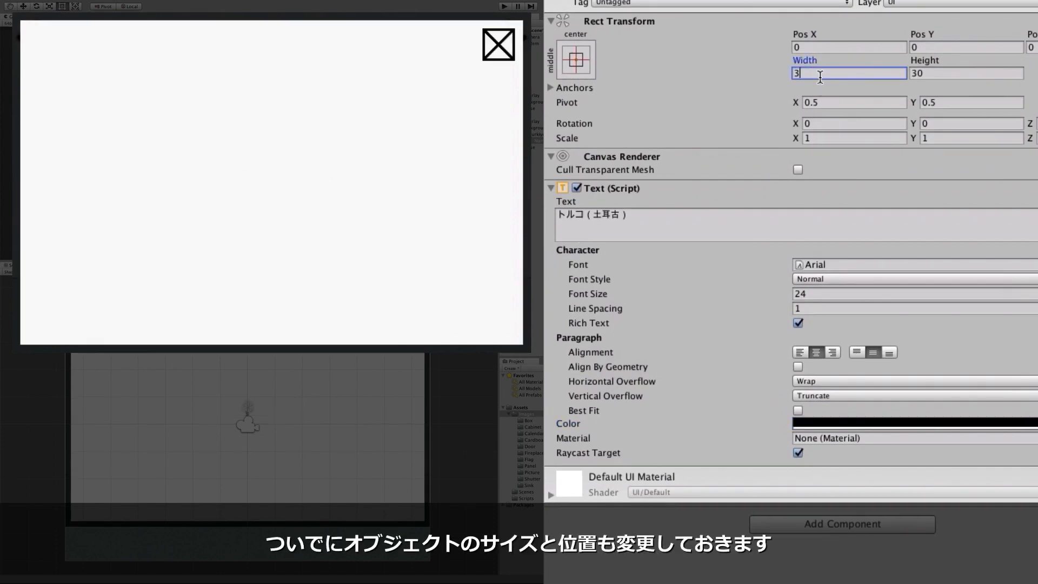
click(926, 48)
text(160)
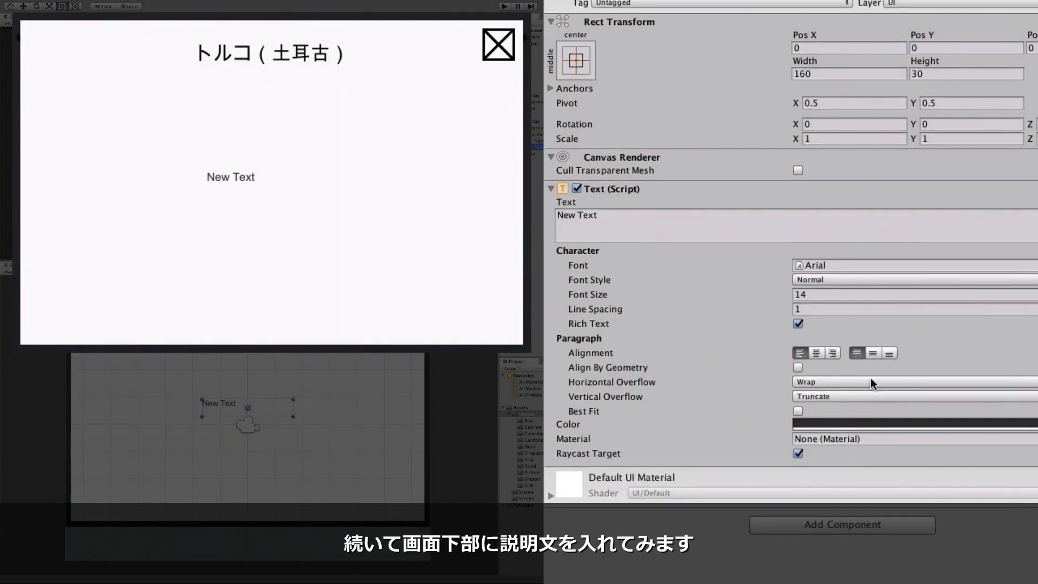
- Set both the horizontal and vertical overflow of the new description text to Overflow
click(871, 380)
click(874, 393)
click(870, 397)
click(828, 410)
- Center the description text horizontally and vertically and set its font size to 18
click(816, 353)
click(873, 352)
click(865, 294)
text(18)
- Replace the placeholder with two description lines: かつて中東に栄えていたオスマン帝国の旗を引き継いでいる and 三日月と星はオスマン帝国の象徴的なマークでイスラム教の
click(705, 226)
text(かつて中東に栄えていたオスマン帝国の旗を)
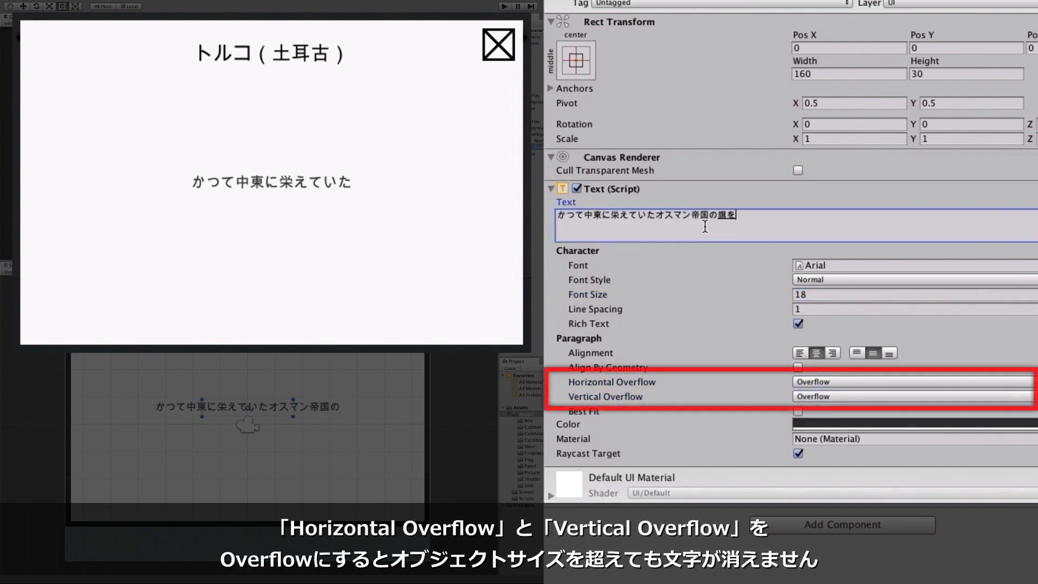
text(ひきついでいる)
key(Return)
key(Return)
text(三日月と)
text(星はおすまんていこくの象徴的なマークでイスラム教の象徴に)
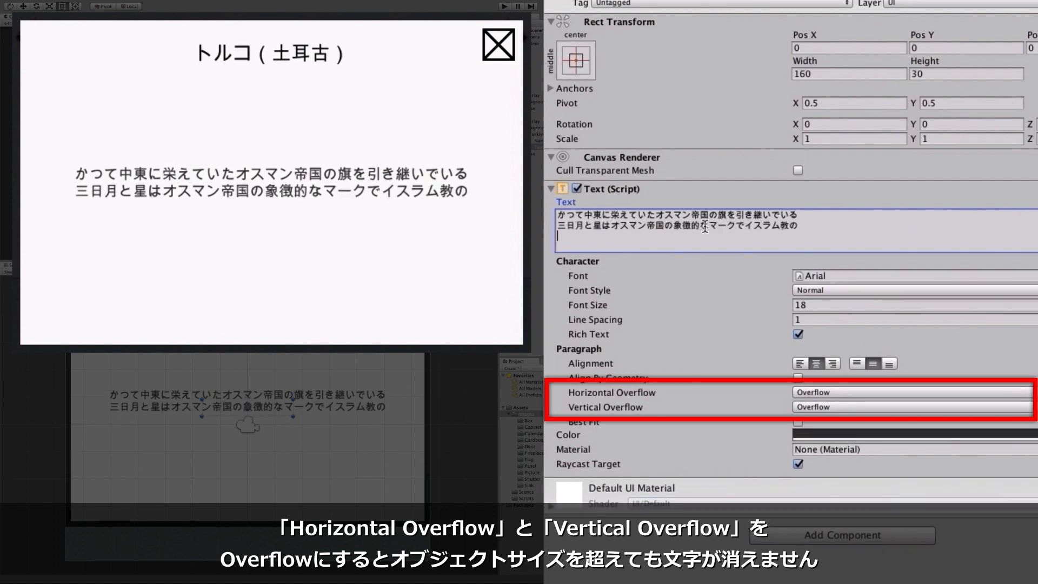
- Add the third description line: 象徴に三日月や星が使われるきっかけとなった（諸説あり）
text(三日月やほしgがつかわれるきっかけとなった)
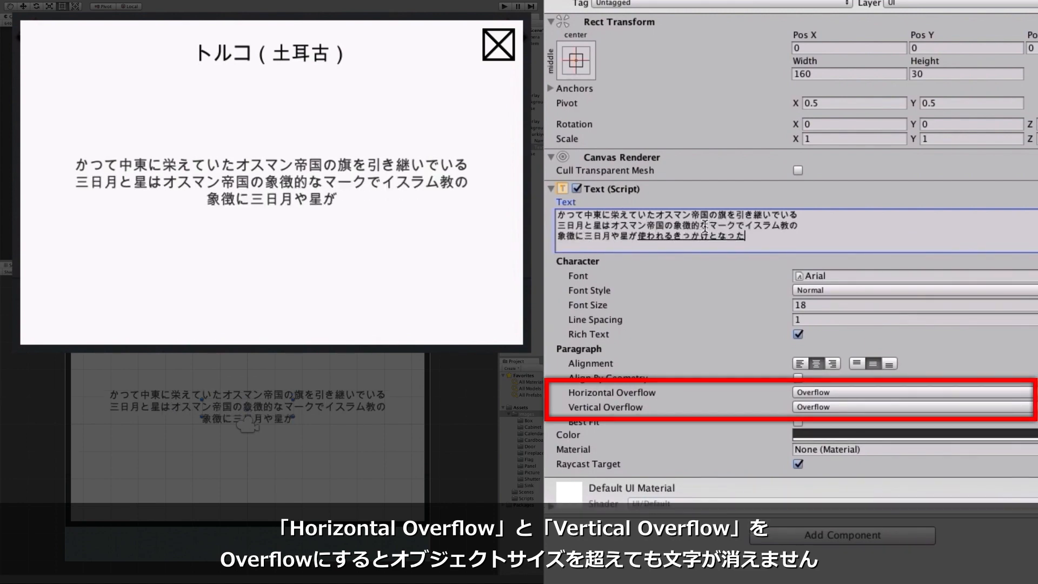
key(Return)
text(（）)
key(Return)
key(Left)
text(諸説あり)
key(Return)
- Set the description text's color to black and its Y position to -110
click(852, 436)
drag(597, 422, 596, 440)
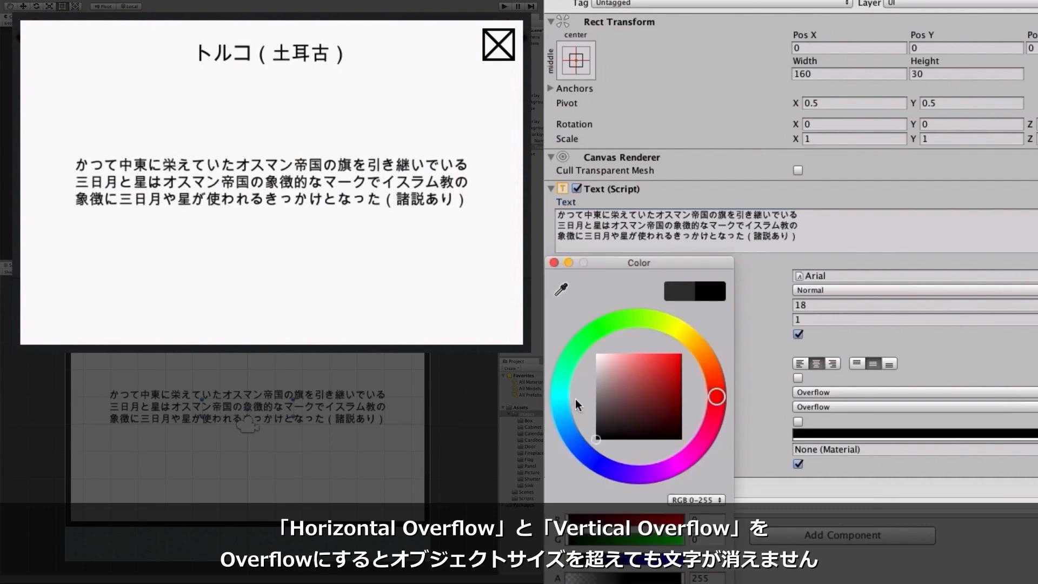
click(554, 263)
text(-110)
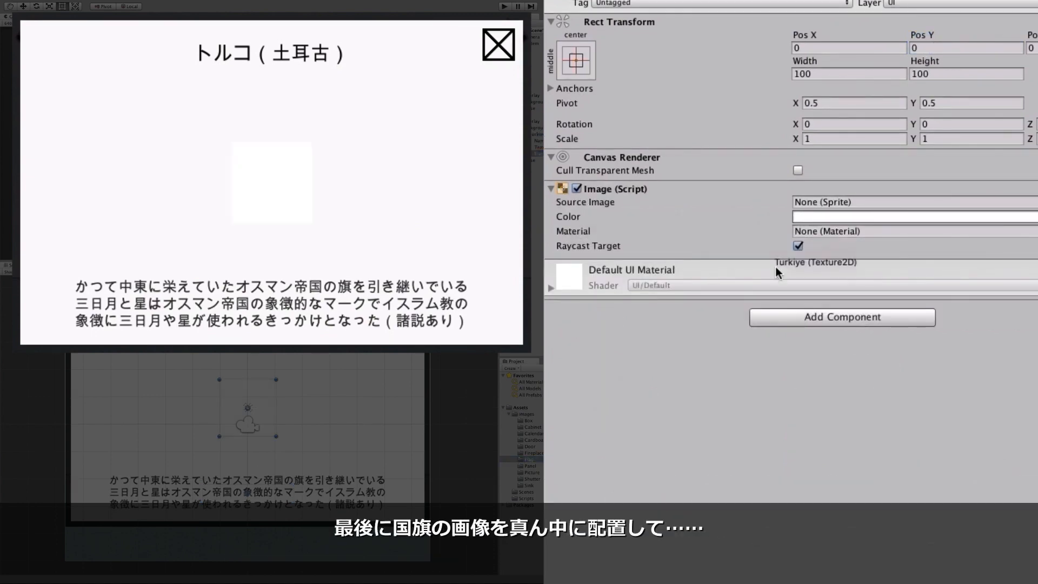
- Assign the Turkiye sprite to the flag image and set its Y position to 20, width to 550 and height to 367
drag(775, 267, 861, 201)
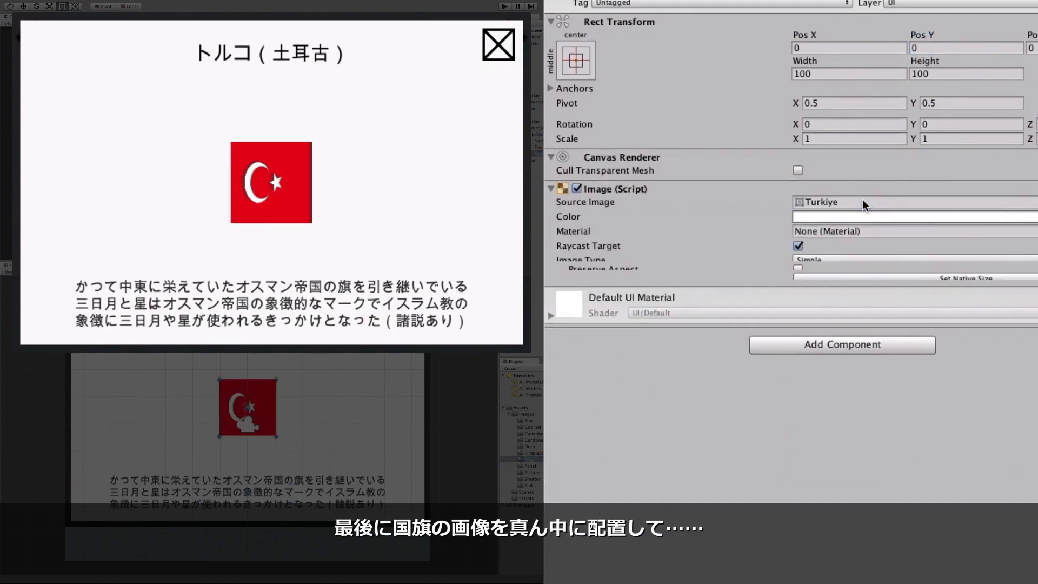
click(932, 48)
text(20)
key(Tab)
key(Tab)
text(550)
key(Tab)
text(367)
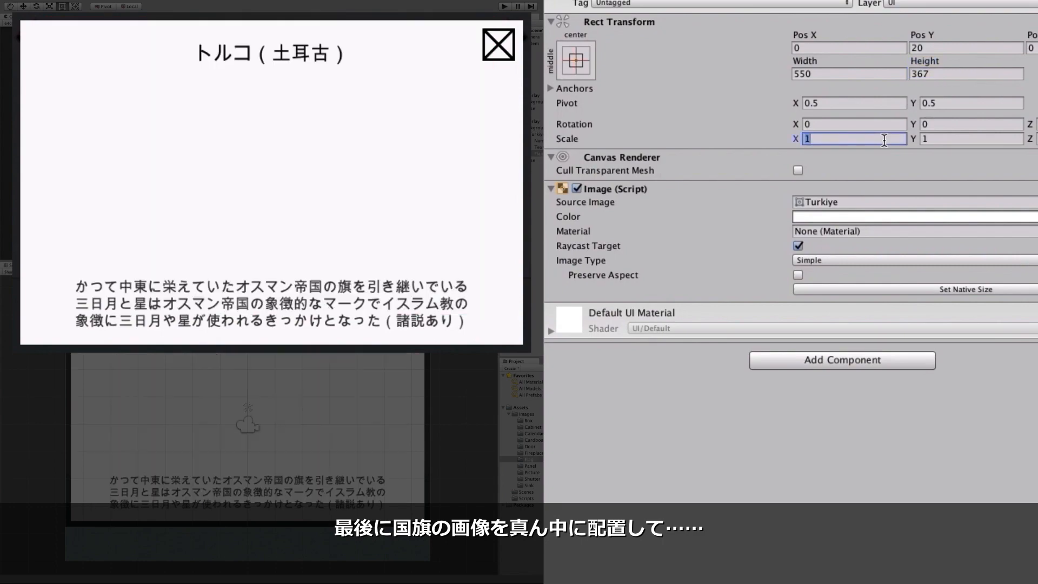
- Scale the flag image to 0.6 in X and Y
click(885, 139)
text(0.6)
key(Tab)
text(0.6)
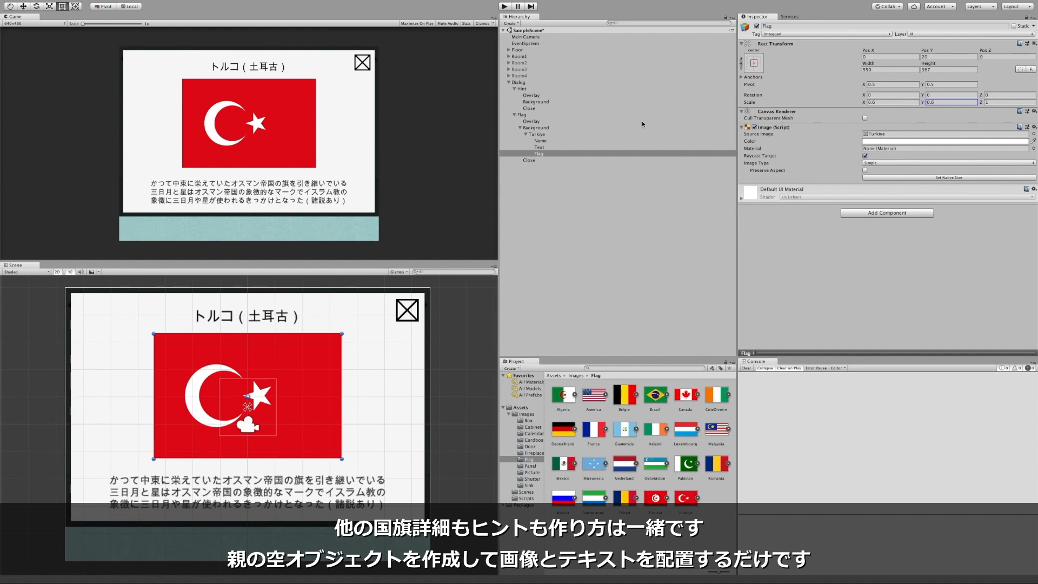
- Duplicate the Turkiye object under Flag's Background to make 19 copies
click(615, 134)
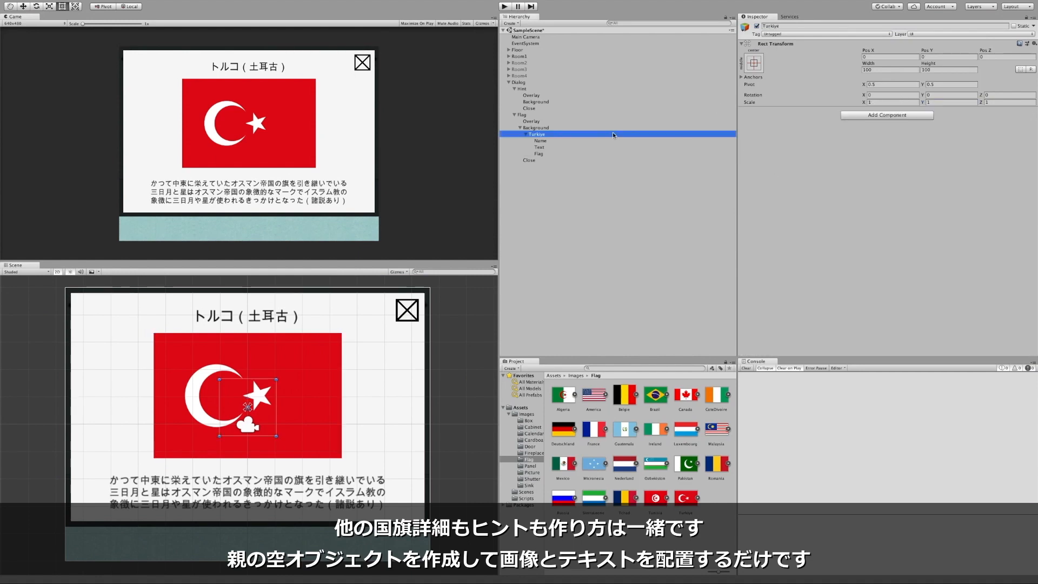
key(ctrl+d)
key(ctrl+d)
key(ctrl+d)
key(ctrl+d)
key(ctrl+d)
key(ctrl+d)
key(ctrl+d)
key(ctrl+d)
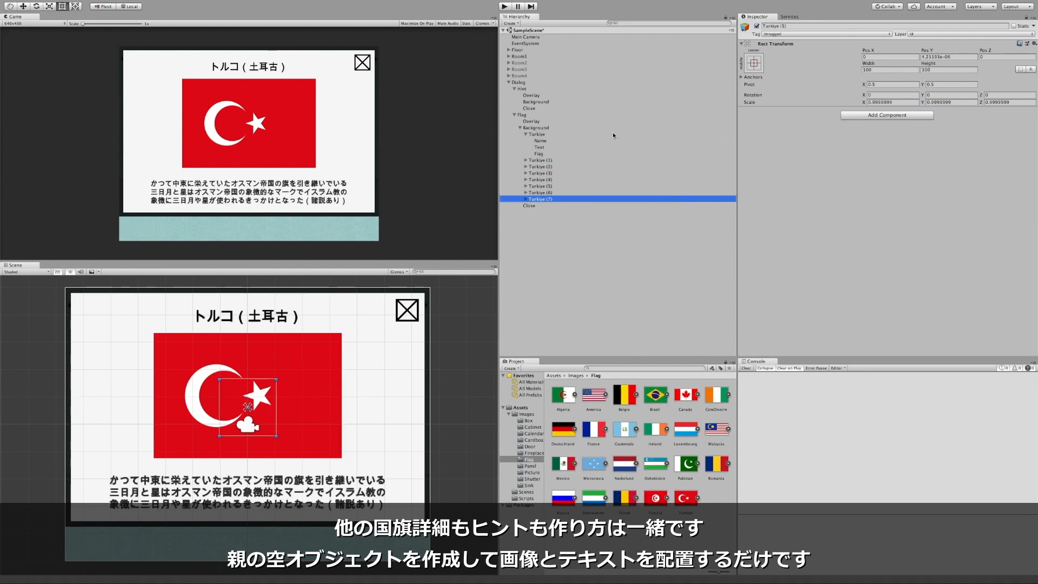
key(ctrl+d)
key(ctrl+d)
key(ctrl+d)
key(ctrl+d)
key(ctrl+d)
key(ctrl+d)
key(ctrl+d)
key(ctrl+d)
key(ctrl+d)
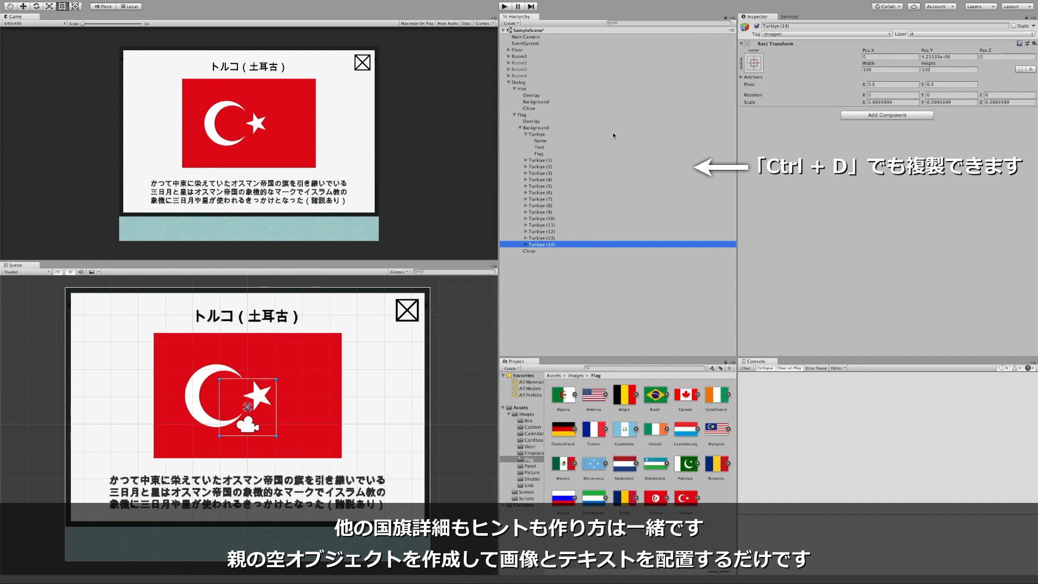
key(ctrl+d)
key(ctrl+d)
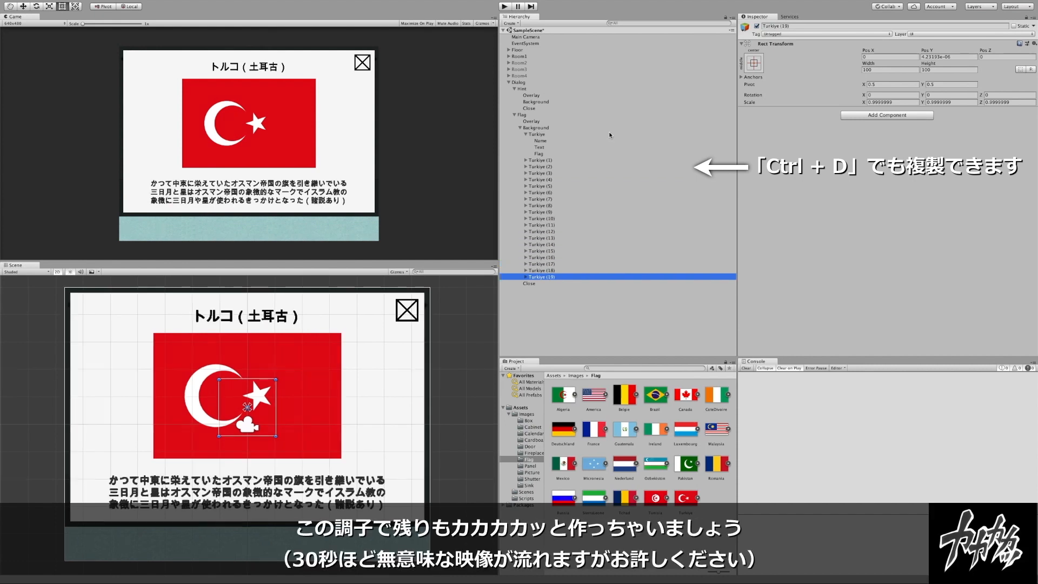
- Deactivate the original Turkiye object and copies 2 through 19, and select Turkiye (1)
shift+click(578, 167)
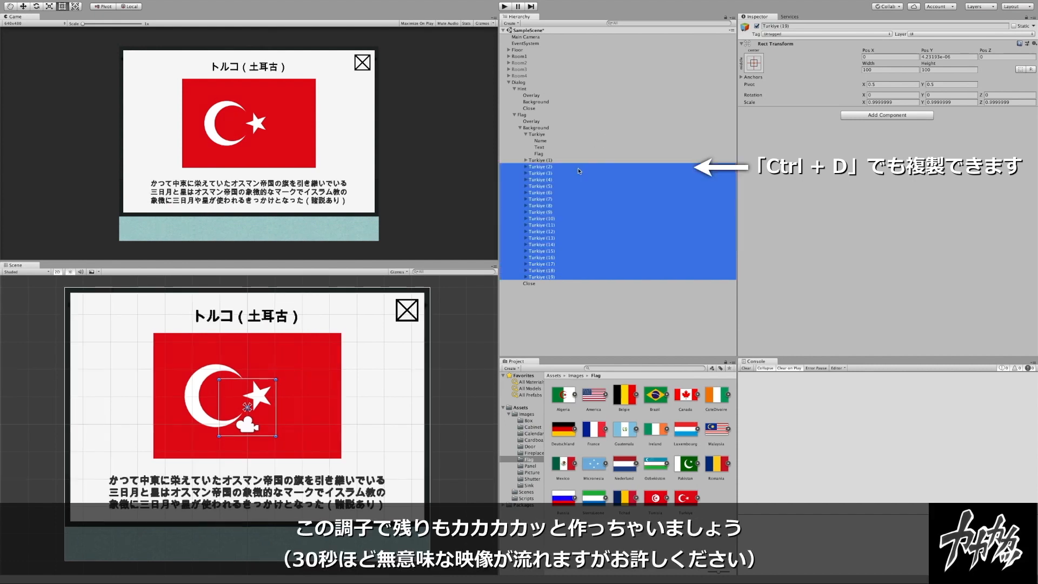
ctrl+click(558, 136)
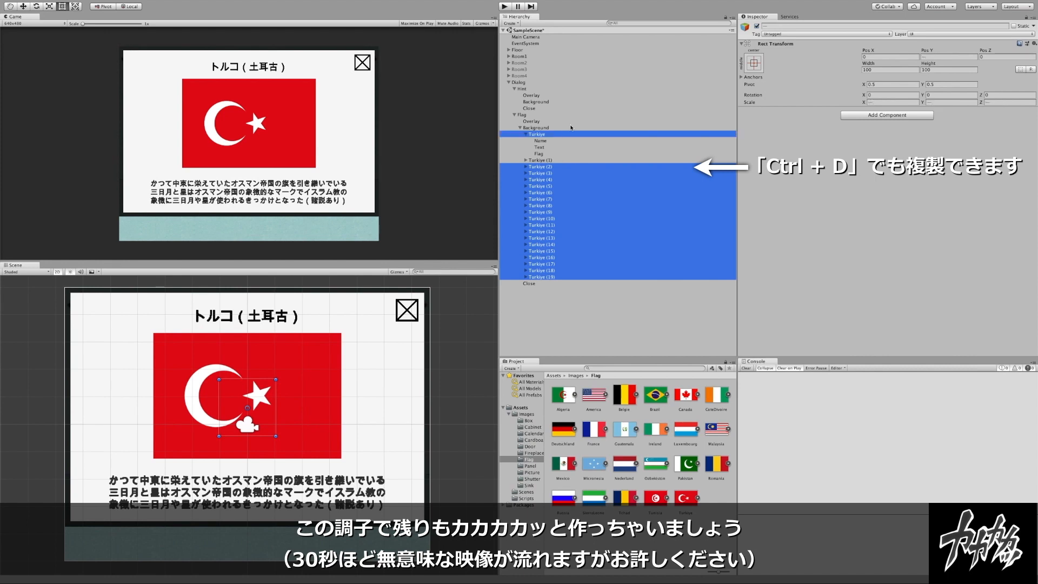
click(756, 26)
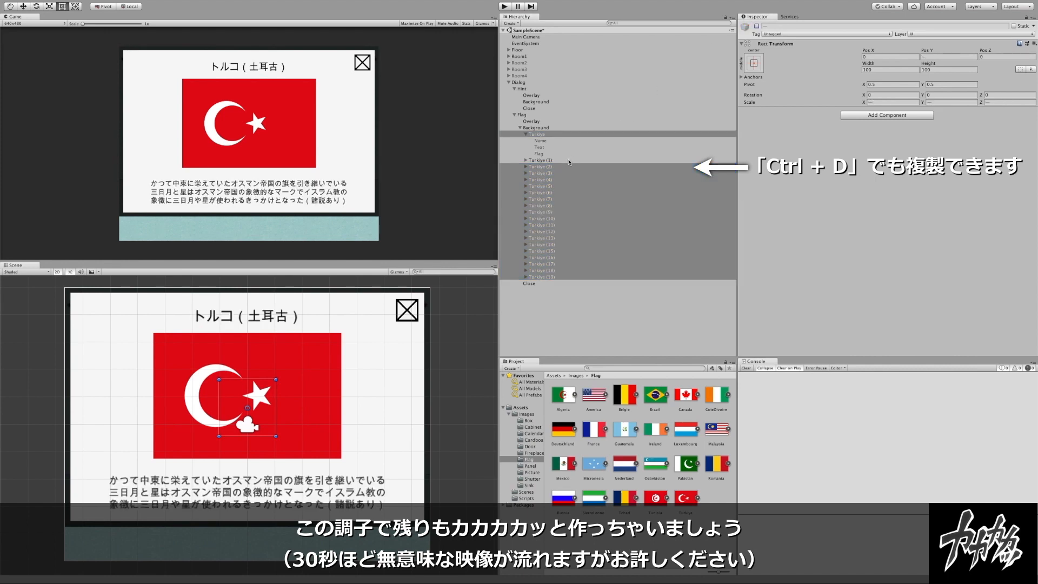
click(541, 160)
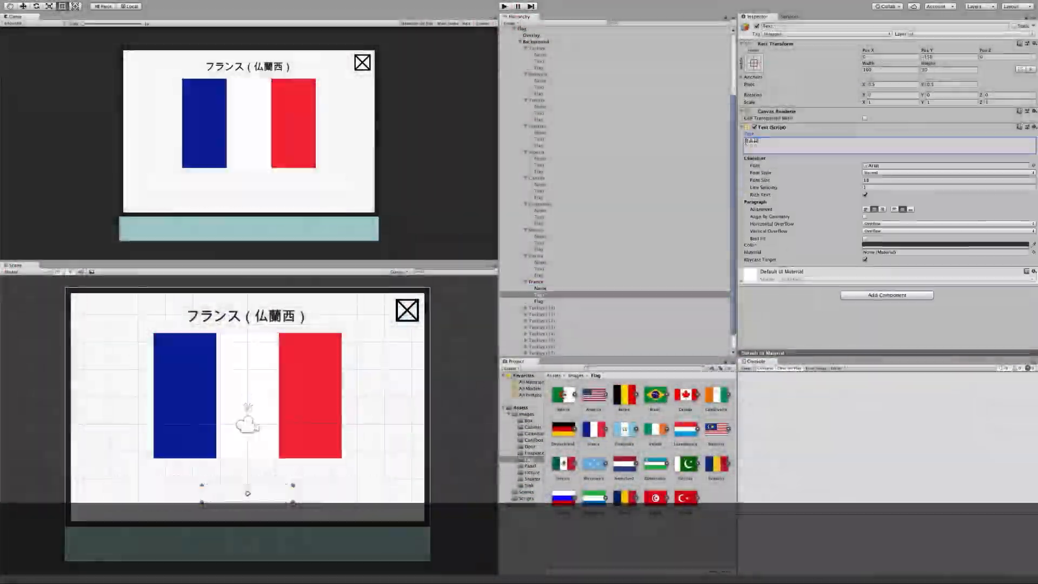
- Write France's description: 漢字一文字の場合は「仏」と表記する。トリコロール（三色旗）と, followed by the line 言えば一般的にはフランスの国旗を指すが三色の旗を採用している
text(漢字一文字の場合は「仏」と表記する。トリコロール（三色旗）と)
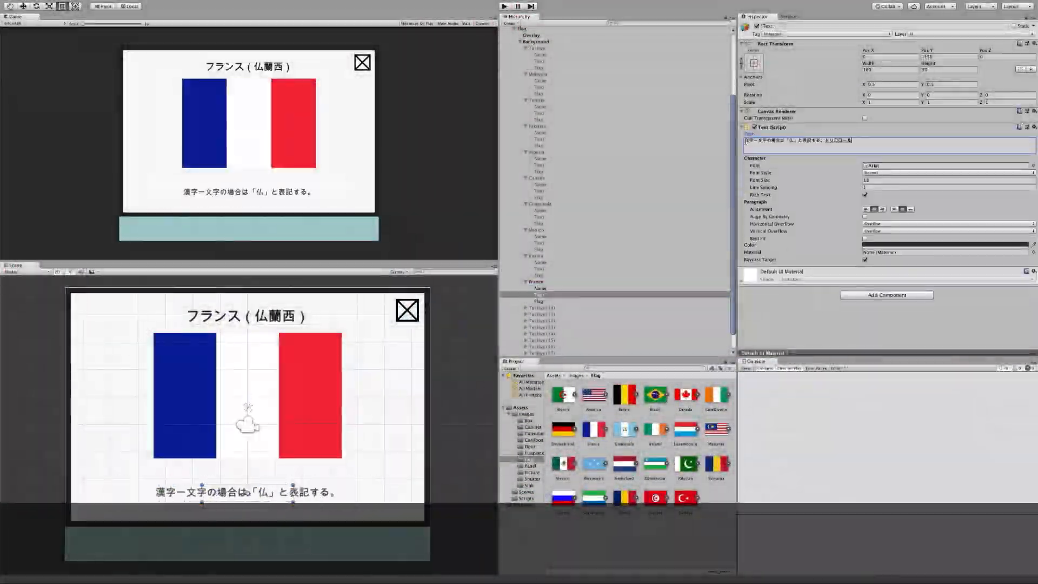
key(Return)
text(言えば一般的にはフランスの国旗を指すが三色の旗を採用している)
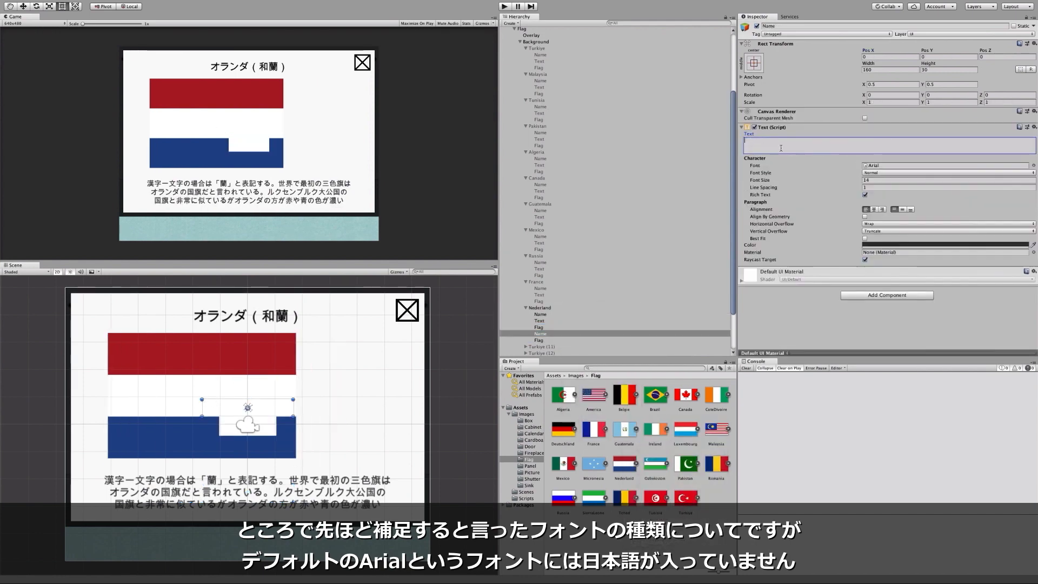
click(919, 141)
click(897, 134)
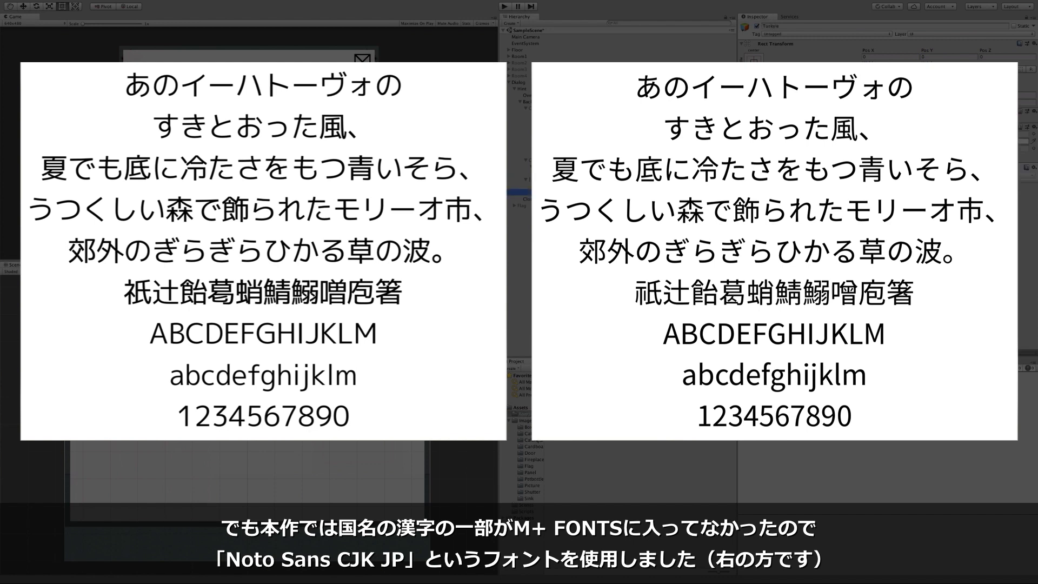
- Assign the Turkiye flag sprite from the Flag folder to the hint's Turkiye image
click(529, 466)
drag(685, 497, 690, 490)
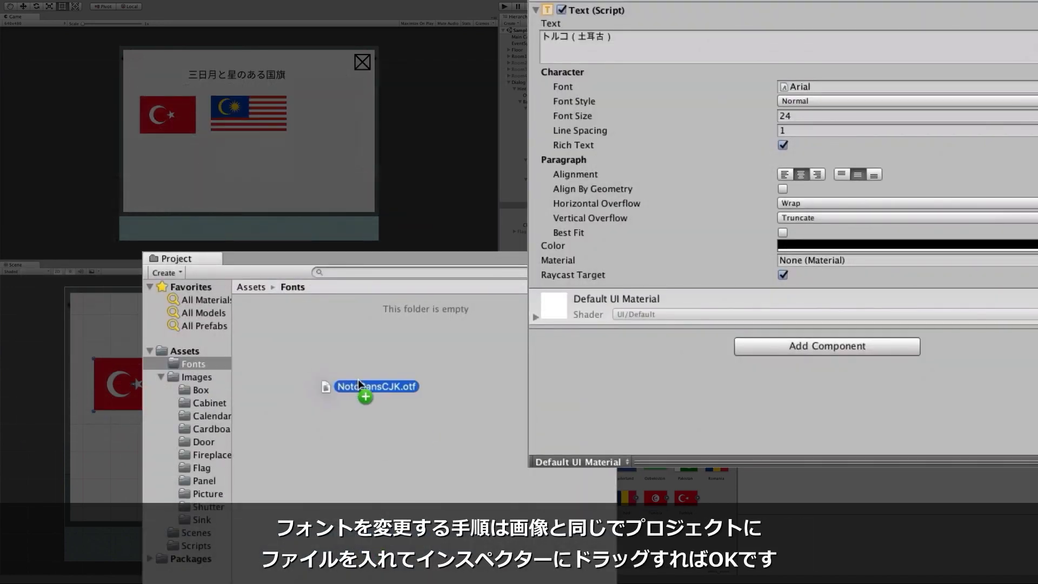
- Import NotoSansCJK.otf into the Fonts folder and assign it as the font of the トルコ（土耳古） text
drag(358, 378, 357, 377)
drag(268, 338, 826, 89)
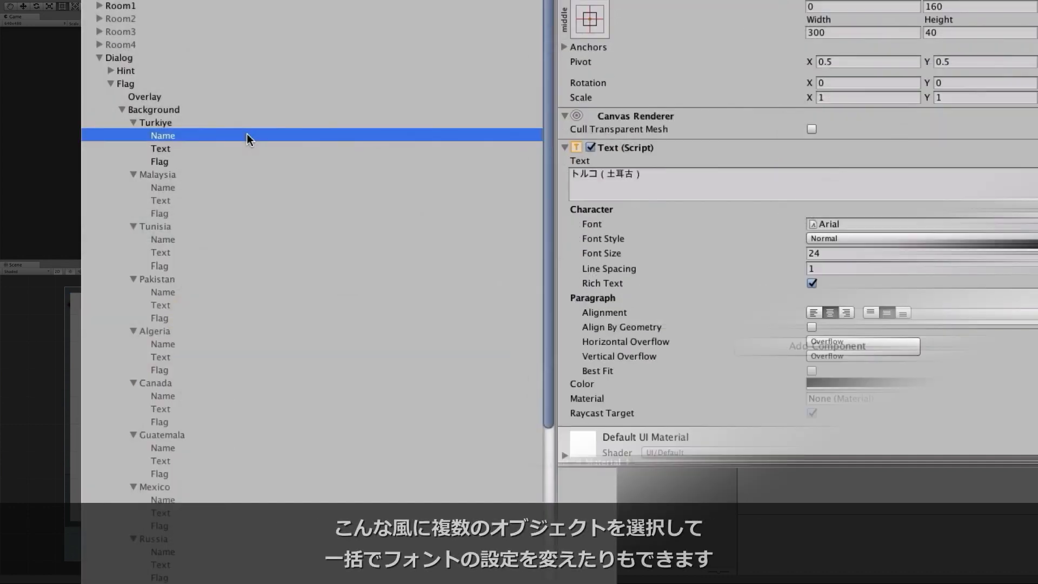
- Apply the NotoSansCJK font at once to the Name and Text objects of Turkiye, Malaysia, Tunisia, Pakistan and Algeria
super+click(238, 148)
super+click(233, 187)
super+click(228, 200)
super+click(223, 237)
super+click(219, 252)
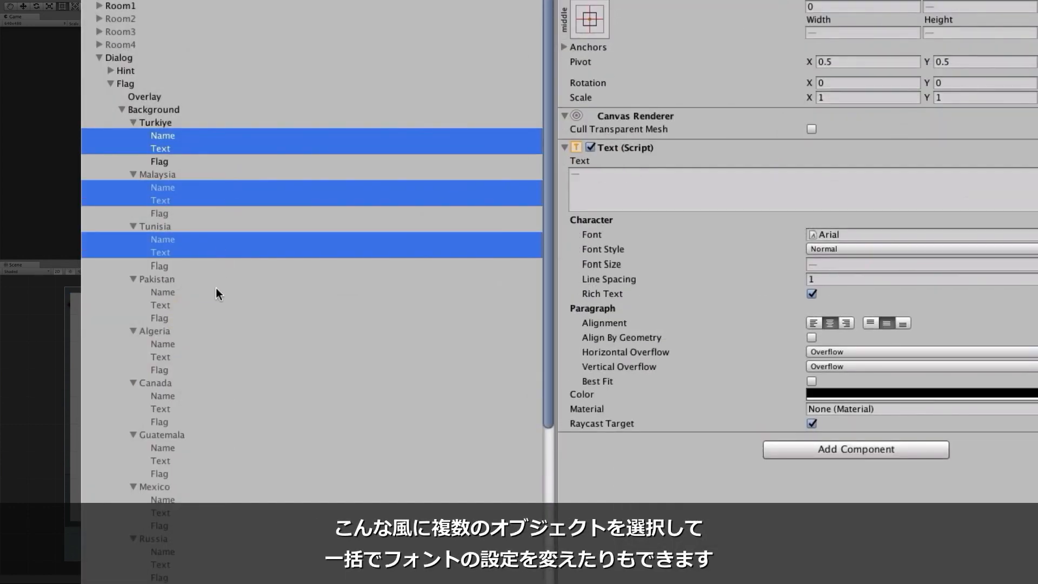
super+click(215, 292)
super+click(214, 304)
super+click(214, 344)
super+click(214, 357)
drag(631, 475, 868, 234)
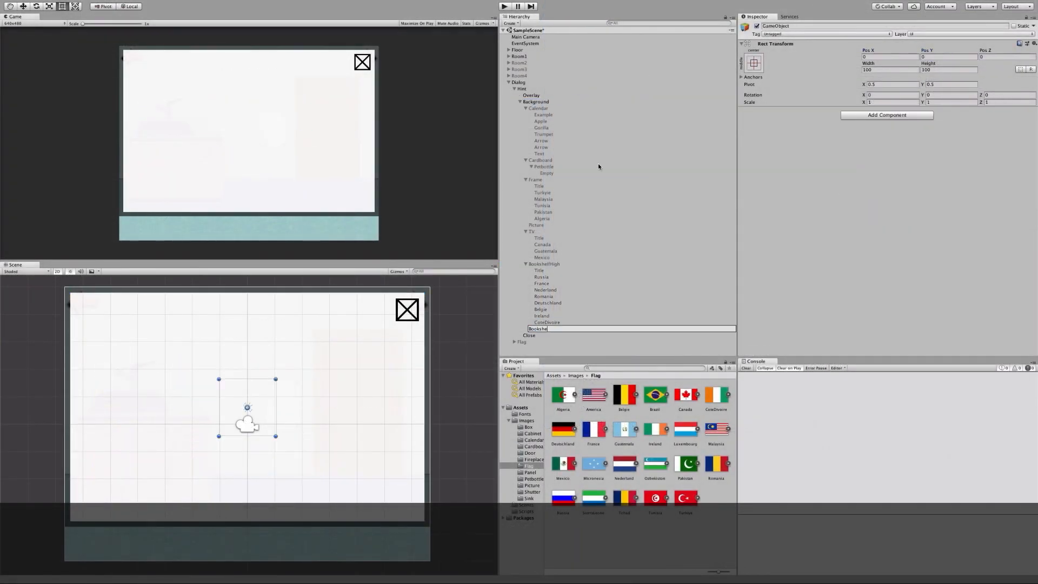
- Name the new hint object BookshelfLow and set its Title text to 星が国の州や島を表す国旗
click(566, 336)
click(759, 141)
text(星が国の州や国旗)
- Create an America flag image under BookshelfLow at 0.3 scale and duplicate it three times
right_click(579, 335)
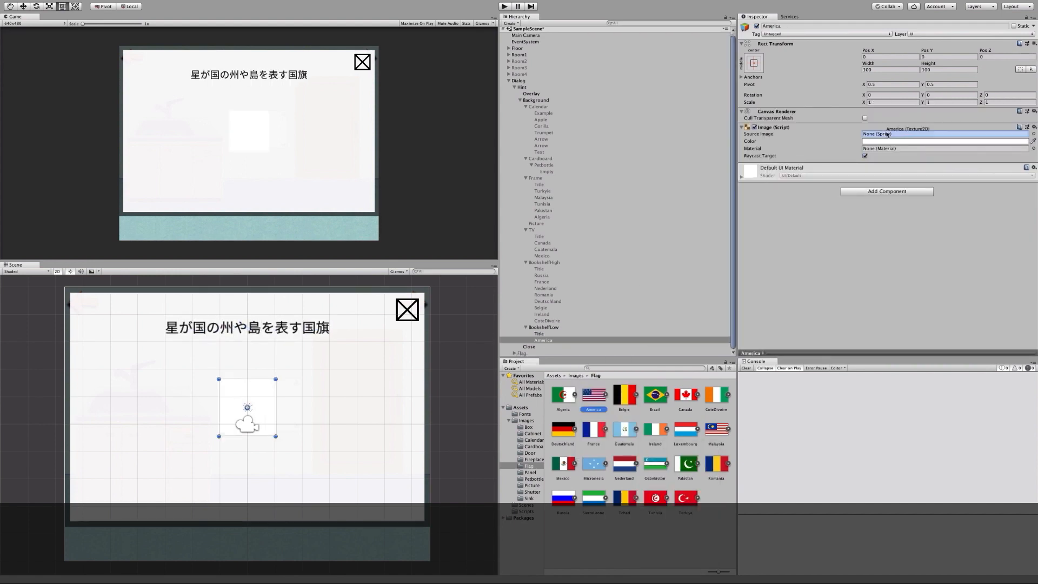
text(0.3)
key(super+d)
key(super+d)
key(super+d)
- Rename the first flag copy Brazil, assign the Brazil sprite and set its X position to 120
click(547, 327)
text(Brazil)
drag(655, 395, 919, 134)
text(120)
- Rename the second flag copy Ozbekiston, assign the Ozbekiston sprite and set its Y position to -100
click(547, 334)
text(Ozbekiston)
drag(655, 463, 919, 134)
text(-100)
- Rename the last flag copy Micronesia, assign the Micronesia sprite and position it at X 120, Y -100
click(547, 340)
text(Micronesia)
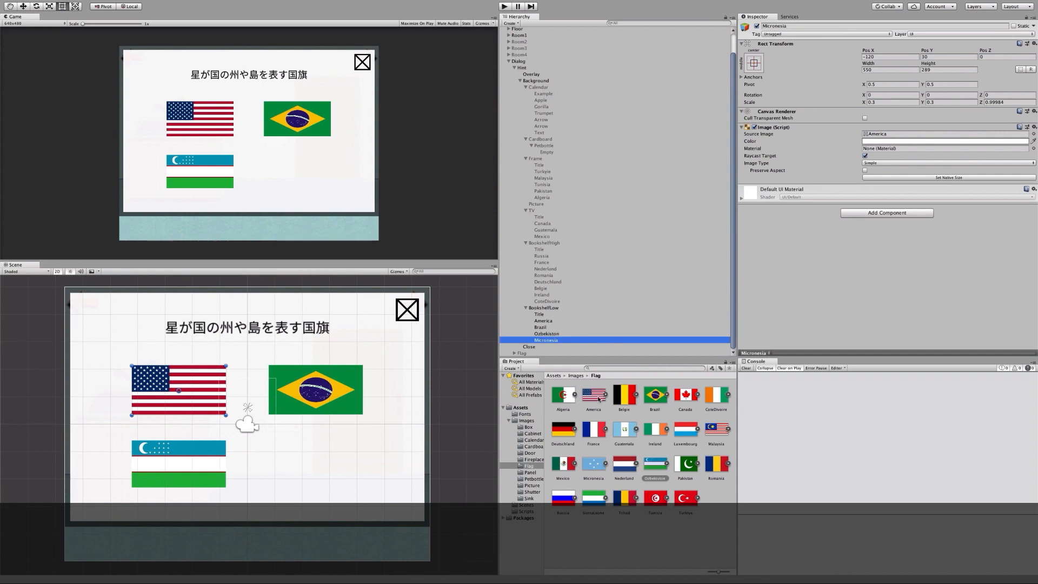
drag(593, 464, 919, 134)
click(904, 57)
text(120)
key(Tab)
text(-100)
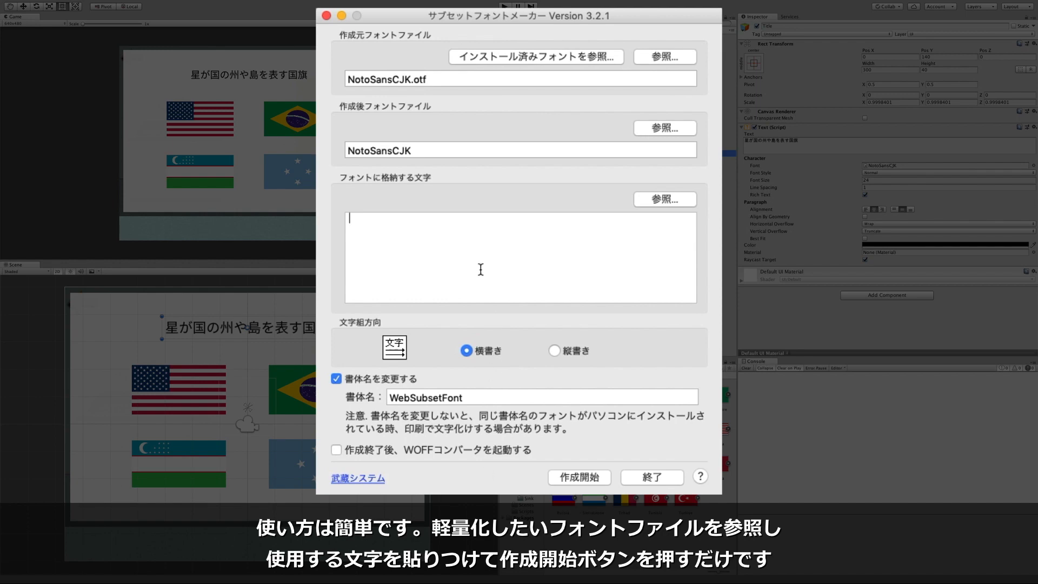
- In サブセットフォントメーカー, paste the characters to store and start creating the NotoSansCJK subset font
key(super+v)
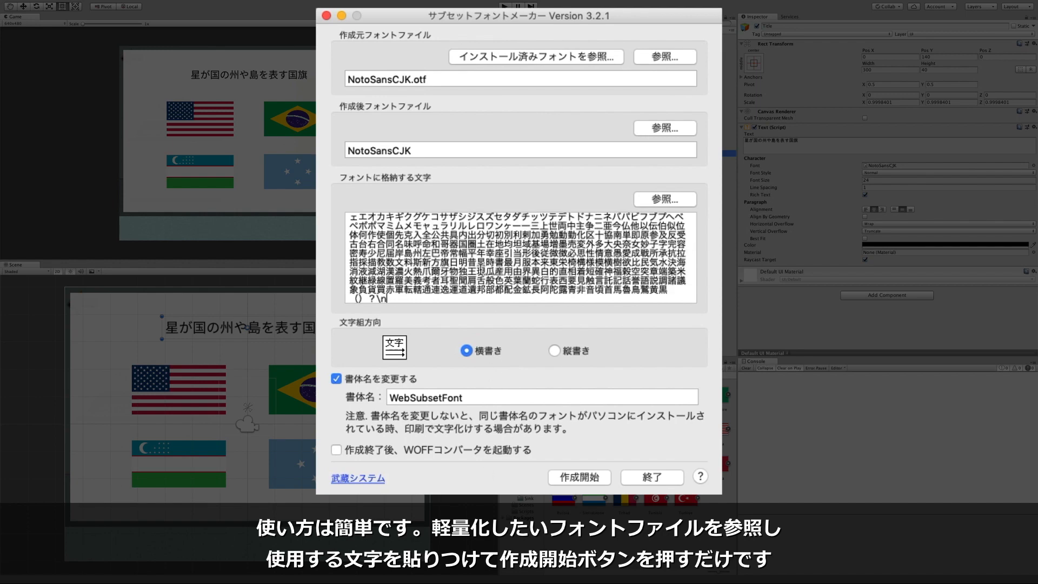
click(574, 477)
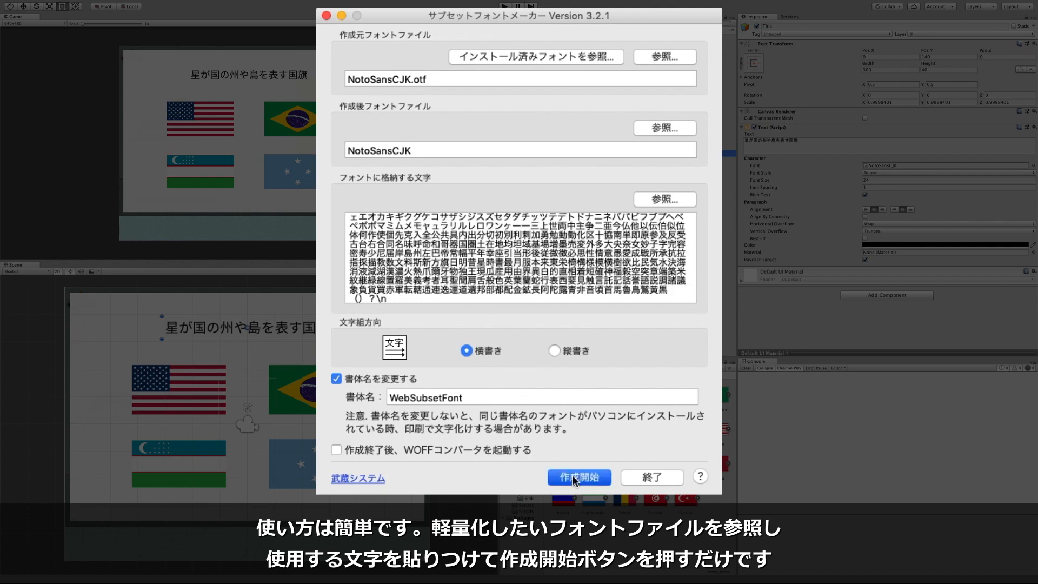